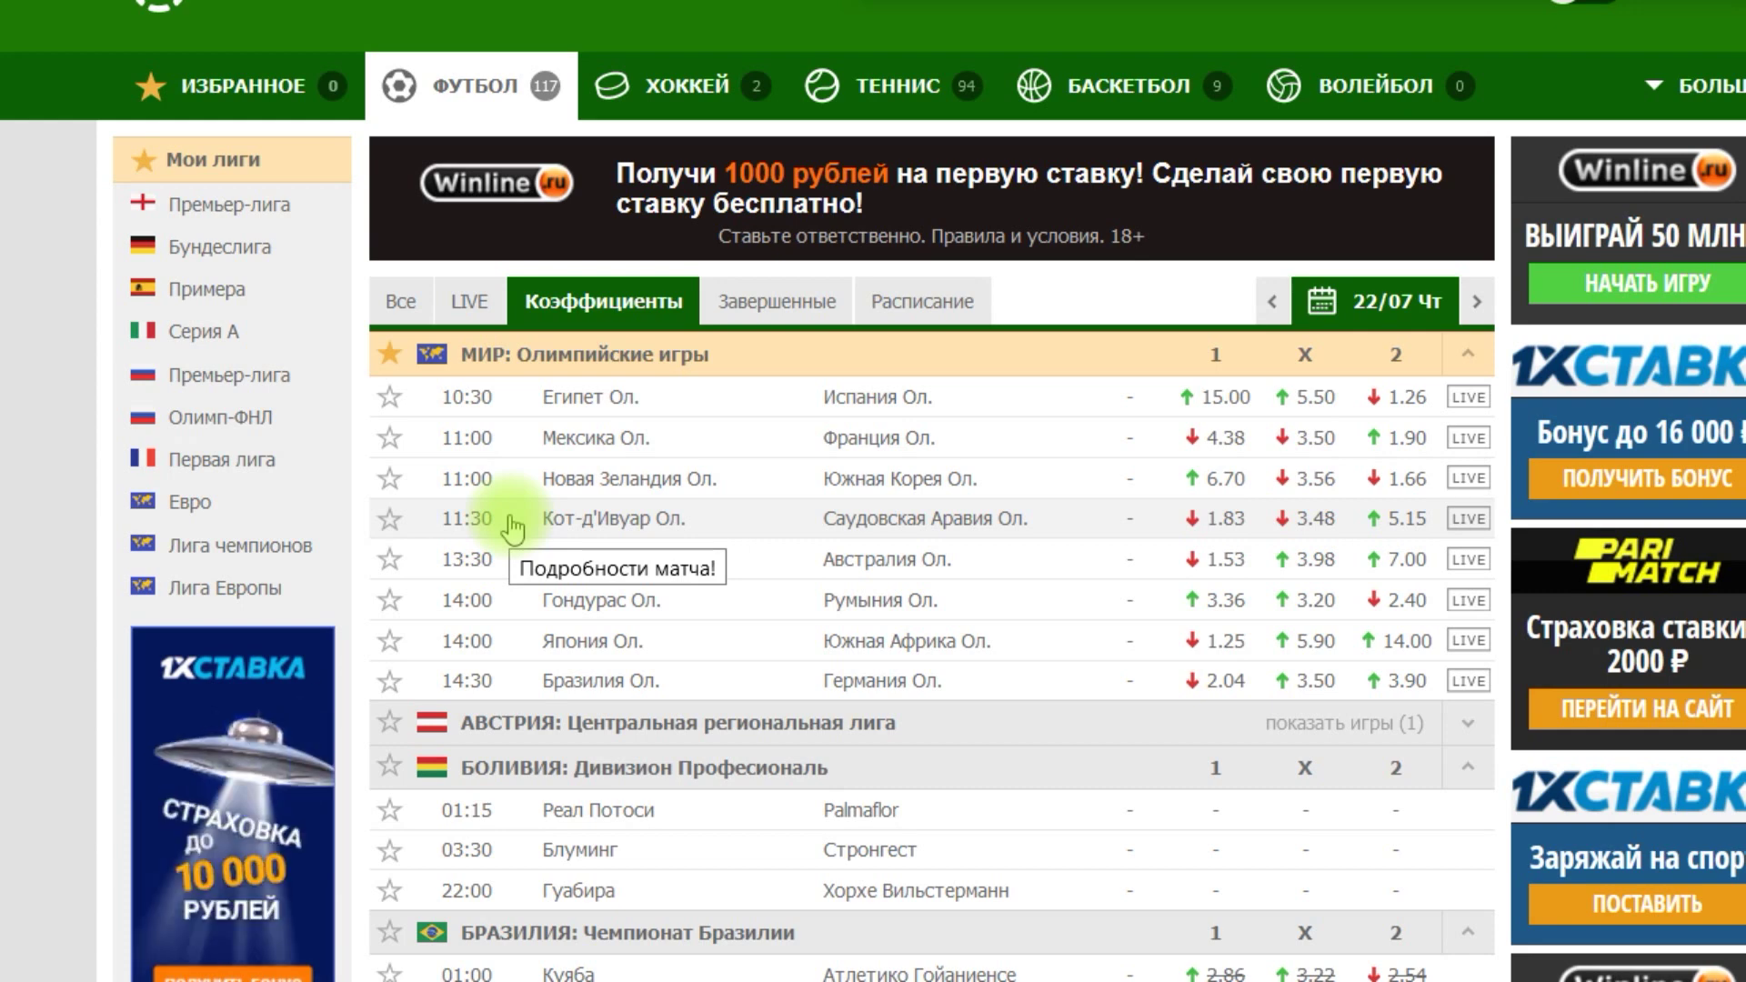
- Open the head-to-head statistics of the Olympic match Мексика Ол. – Франция Ол. and display Mexico's latest games
left_click(991, 437)
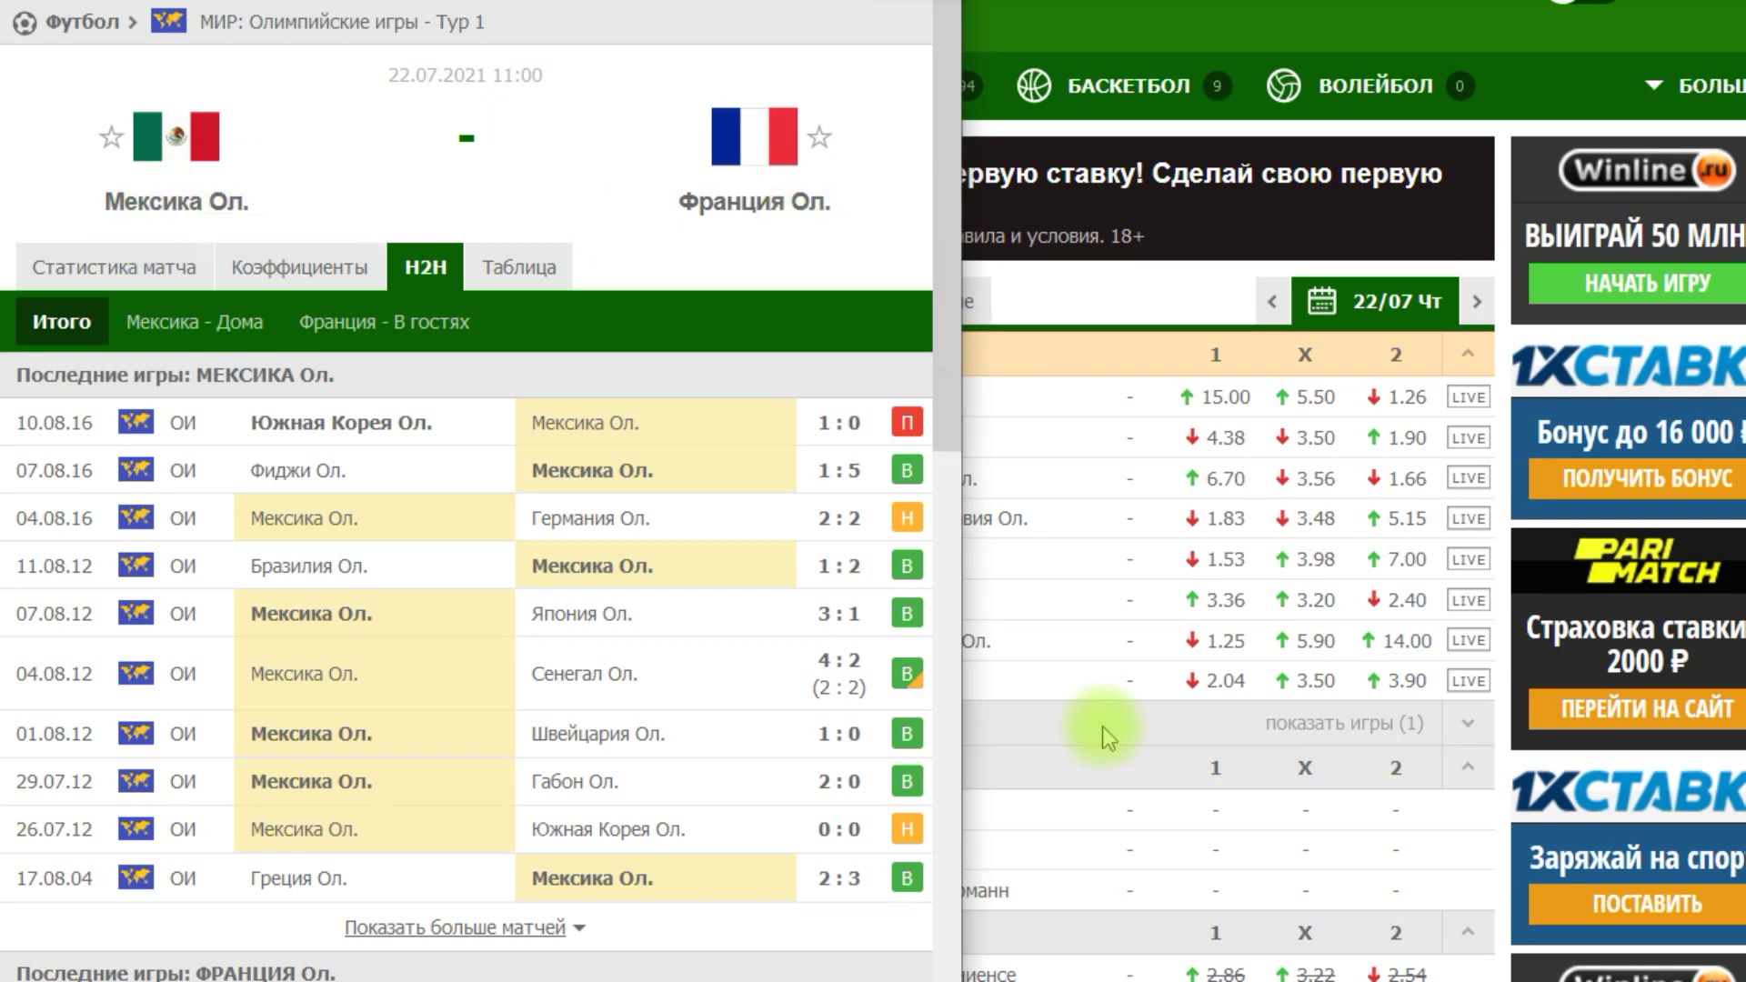
key("alt+Tab")
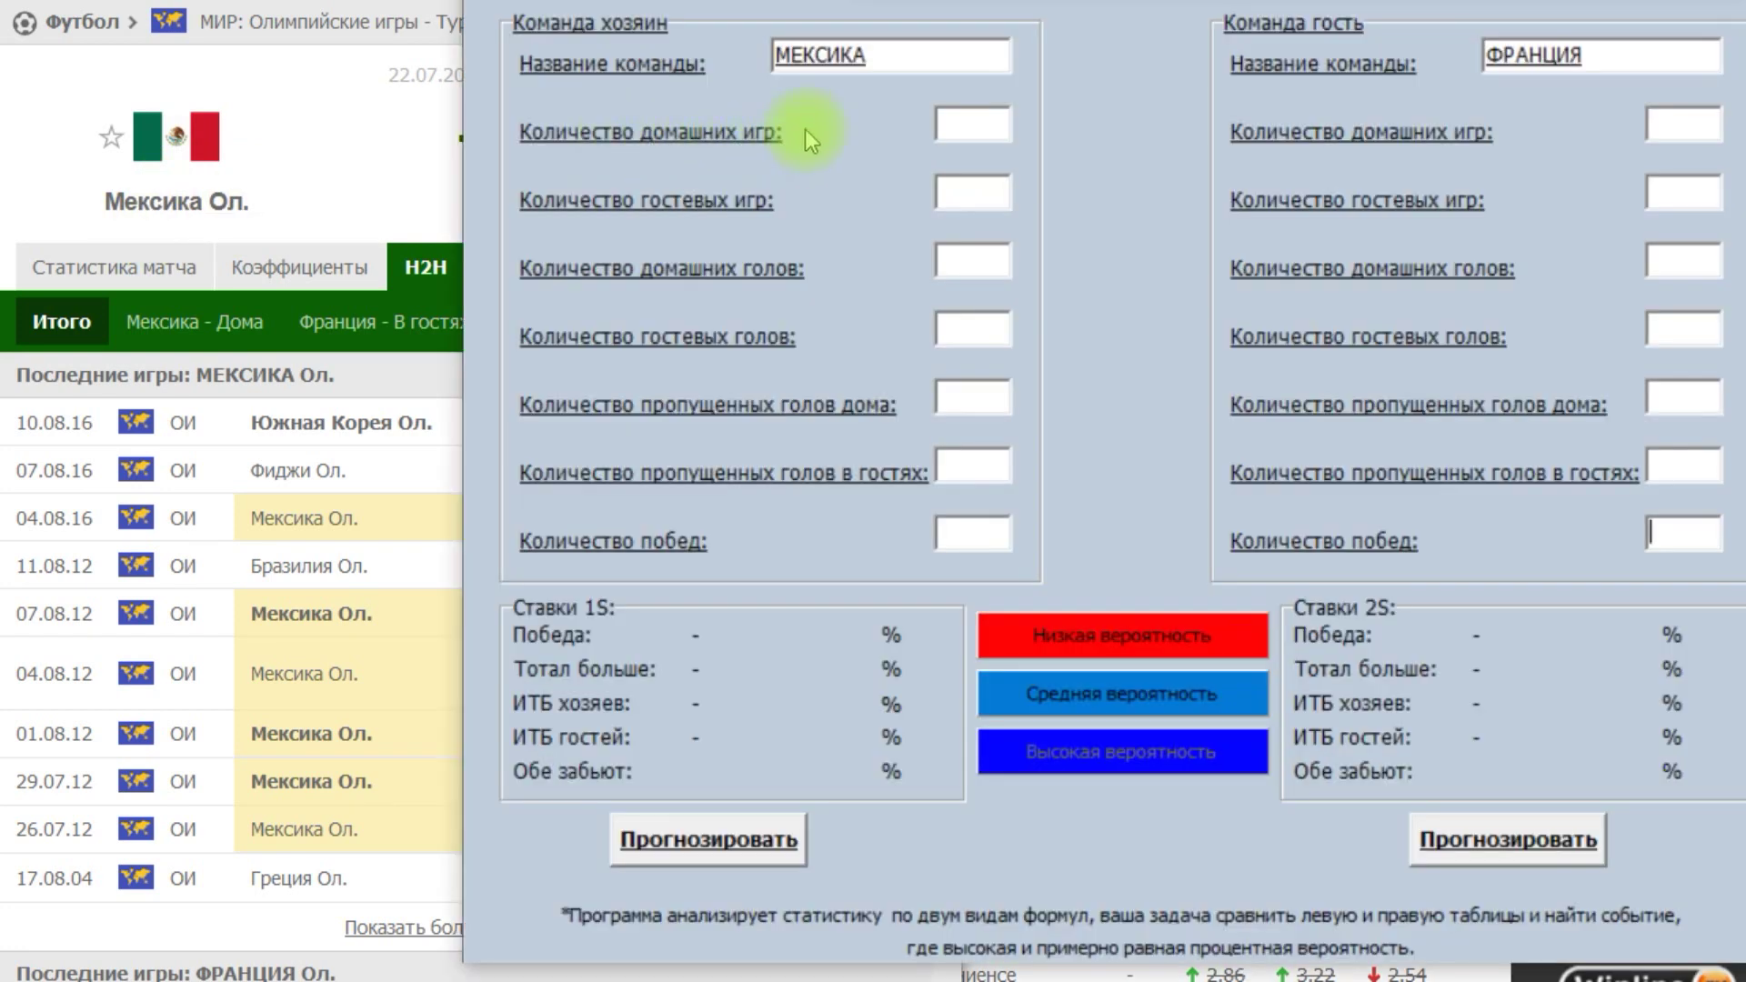
left_click(273, 138)
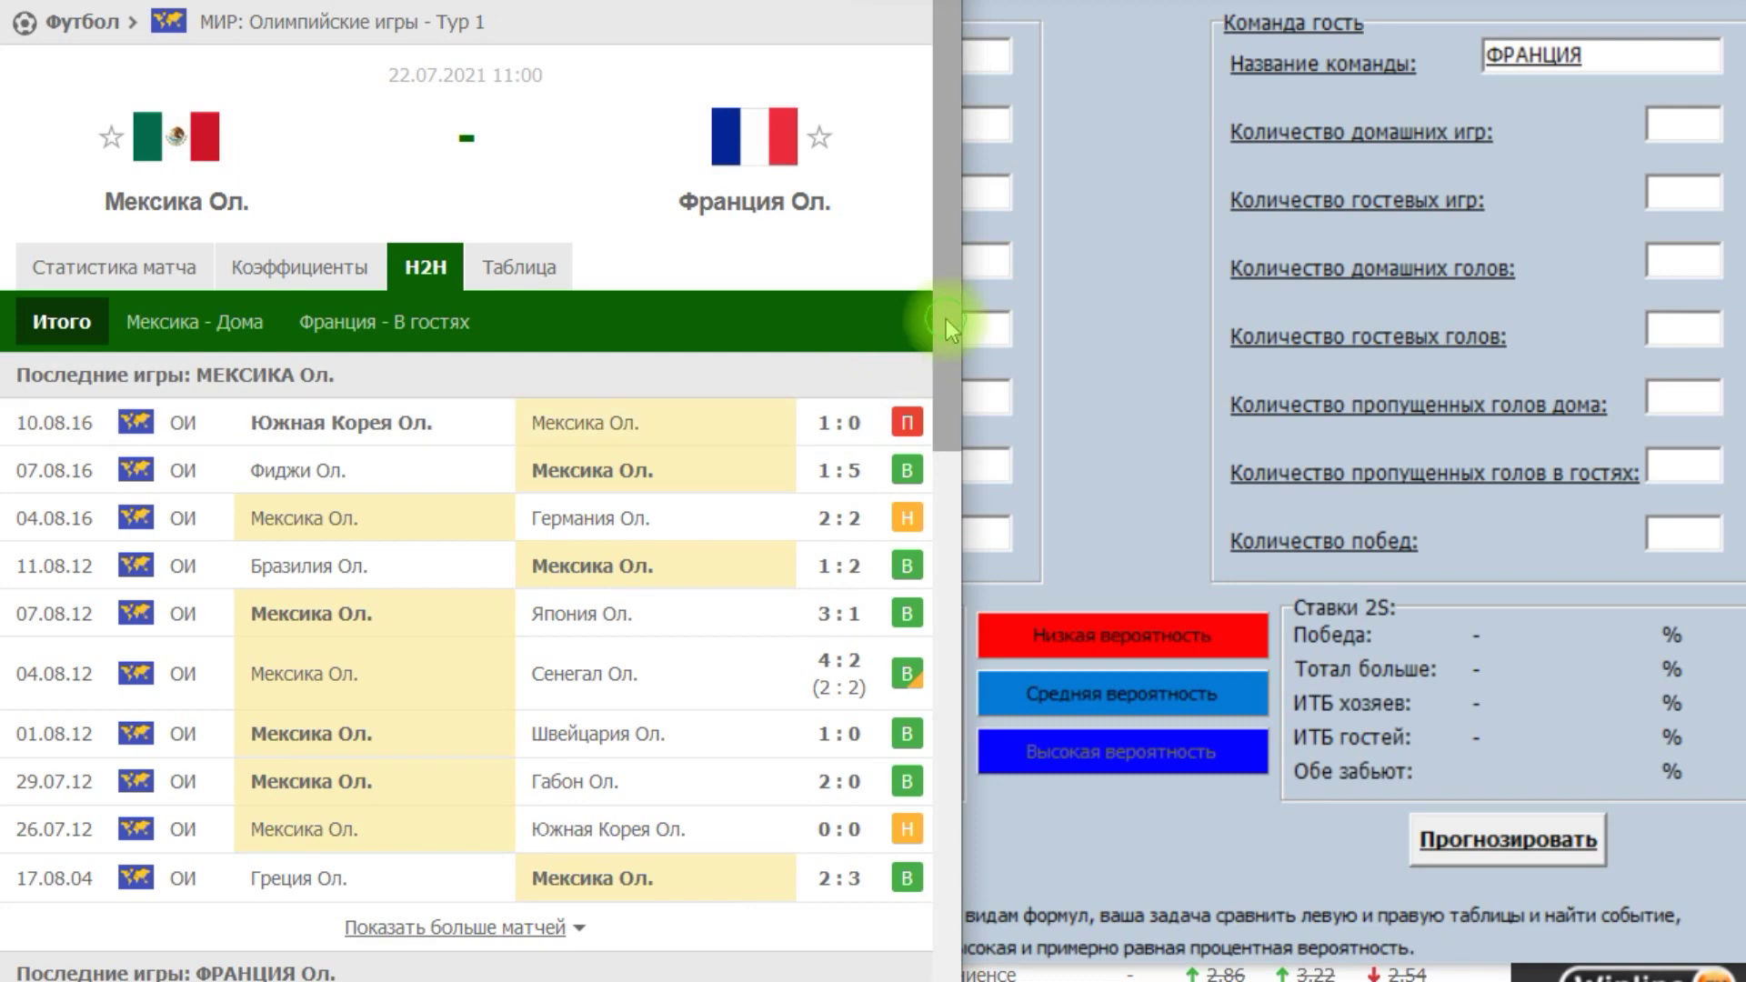
left_click_drag(946, 318, 760, 460)
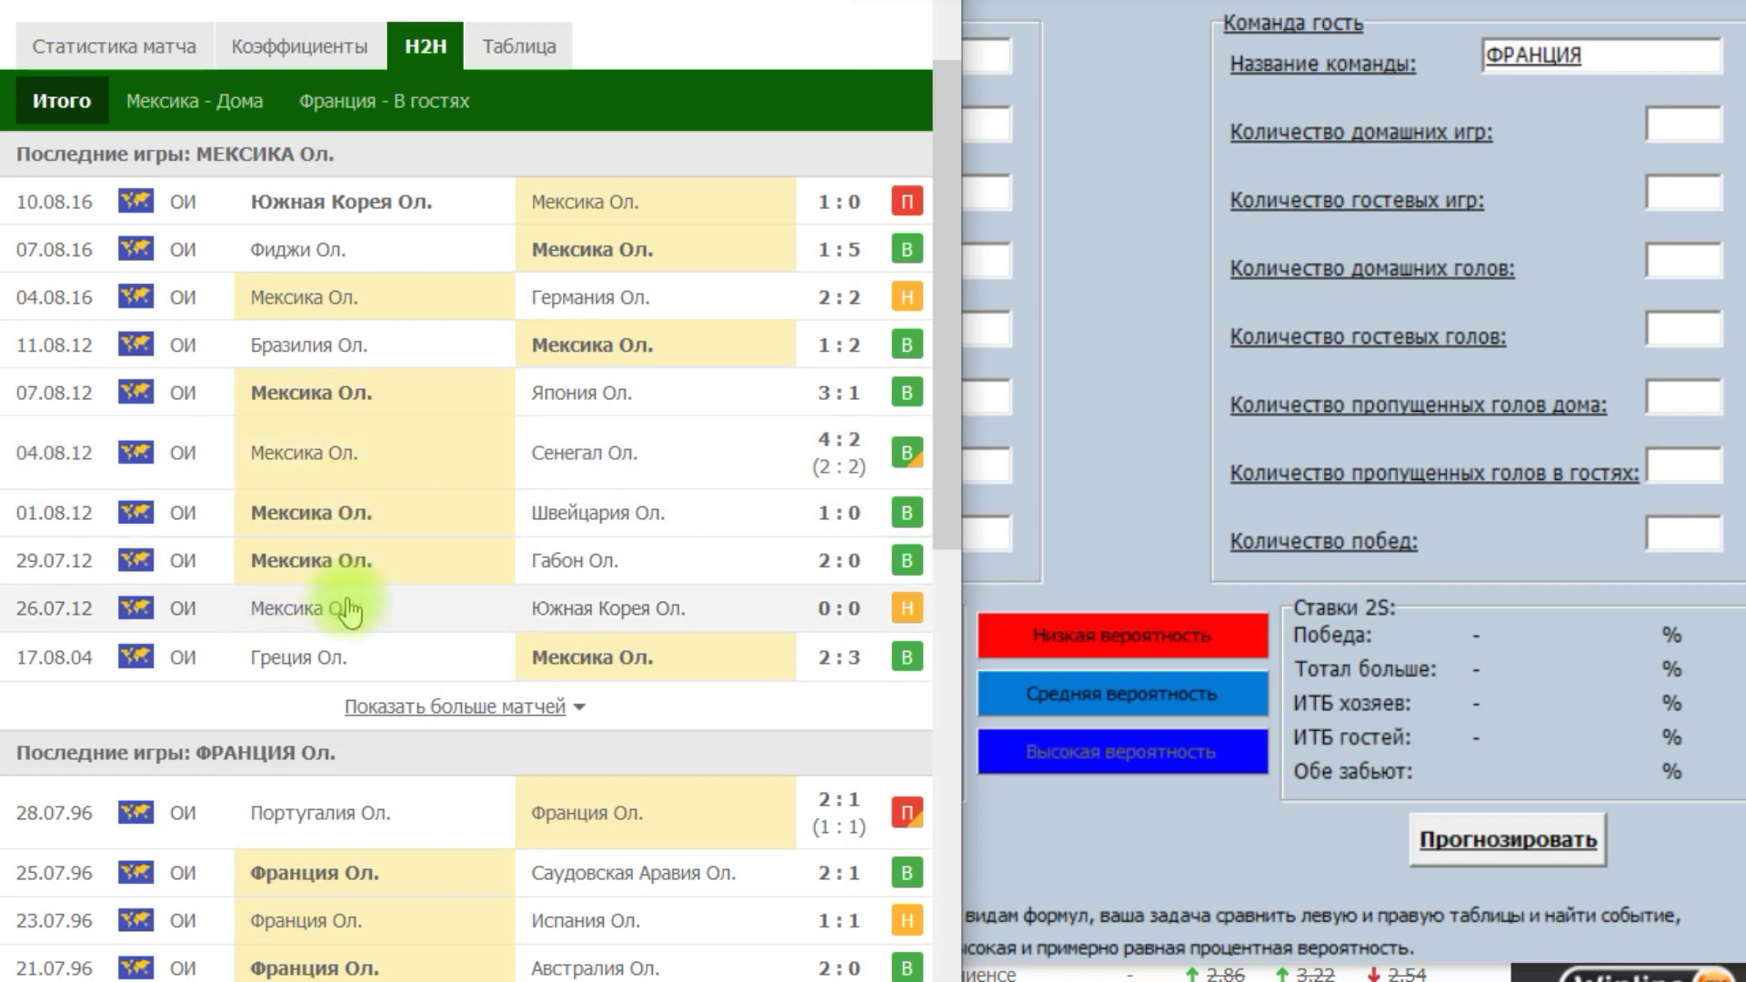
- In the forecasting program, enter Mexico's home figures from its latest games: 6 games, 10 goals scored and 5 conceded
key("alt+Tab")
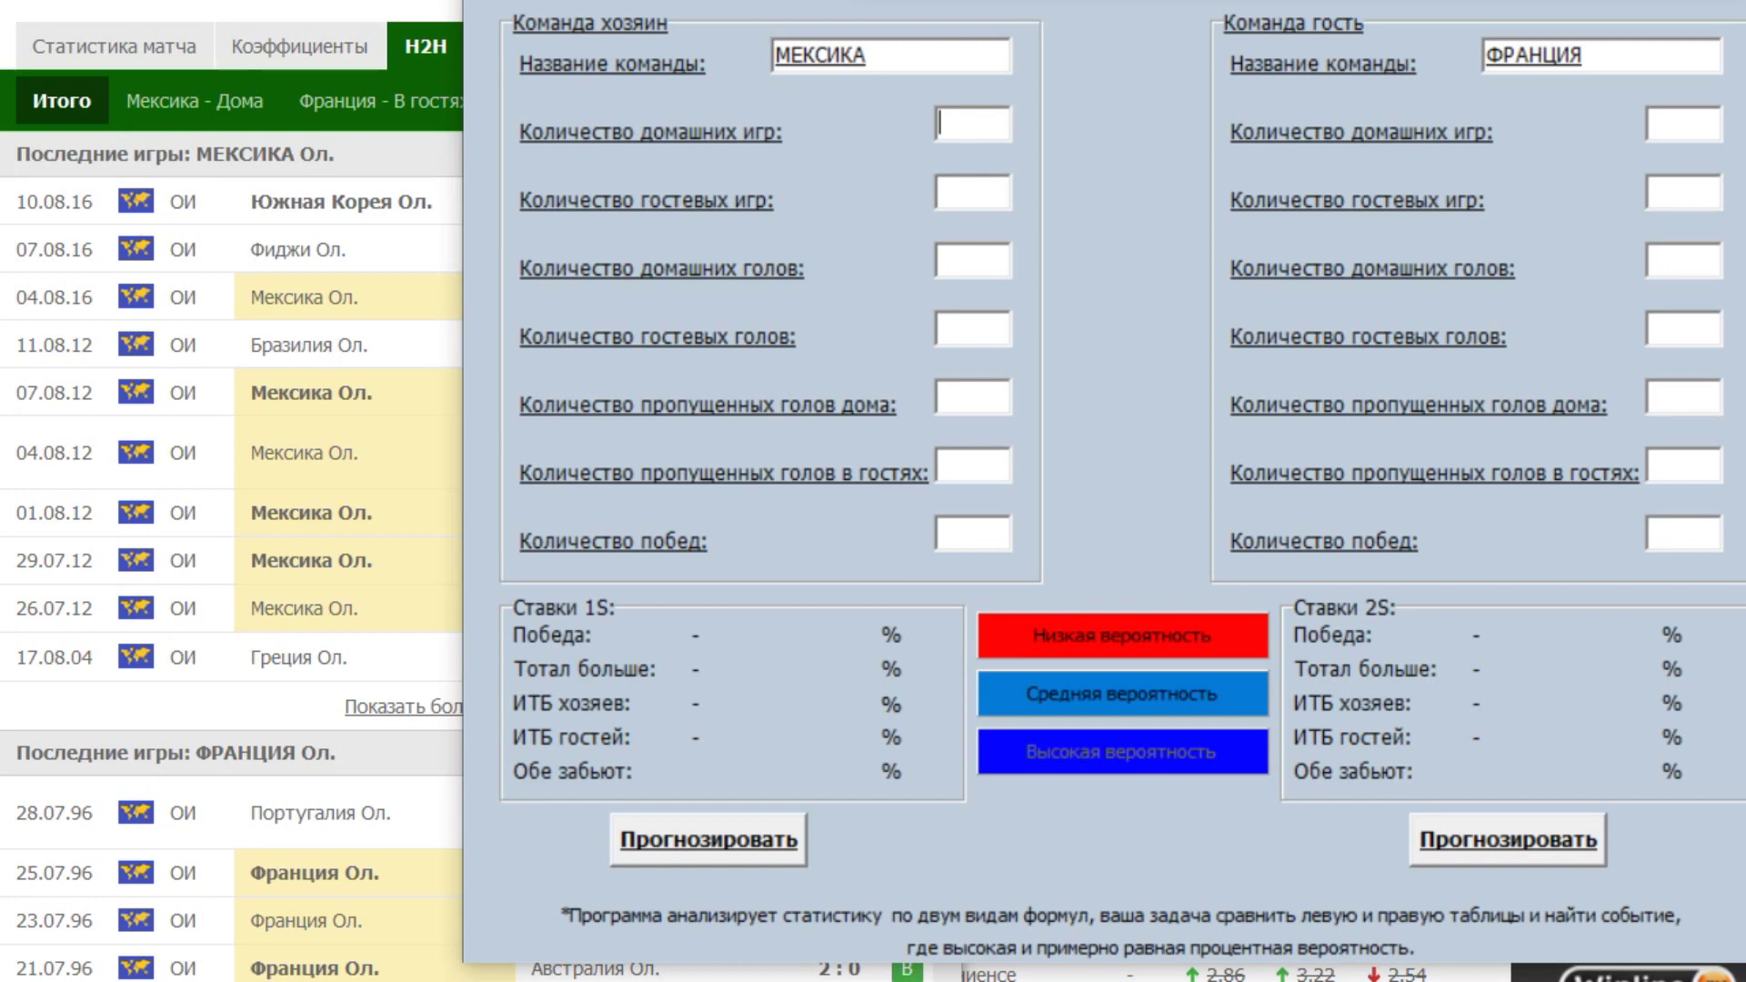
type("6")
key("Tab")
key("Tab")
type("10")
left_click(411, 140)
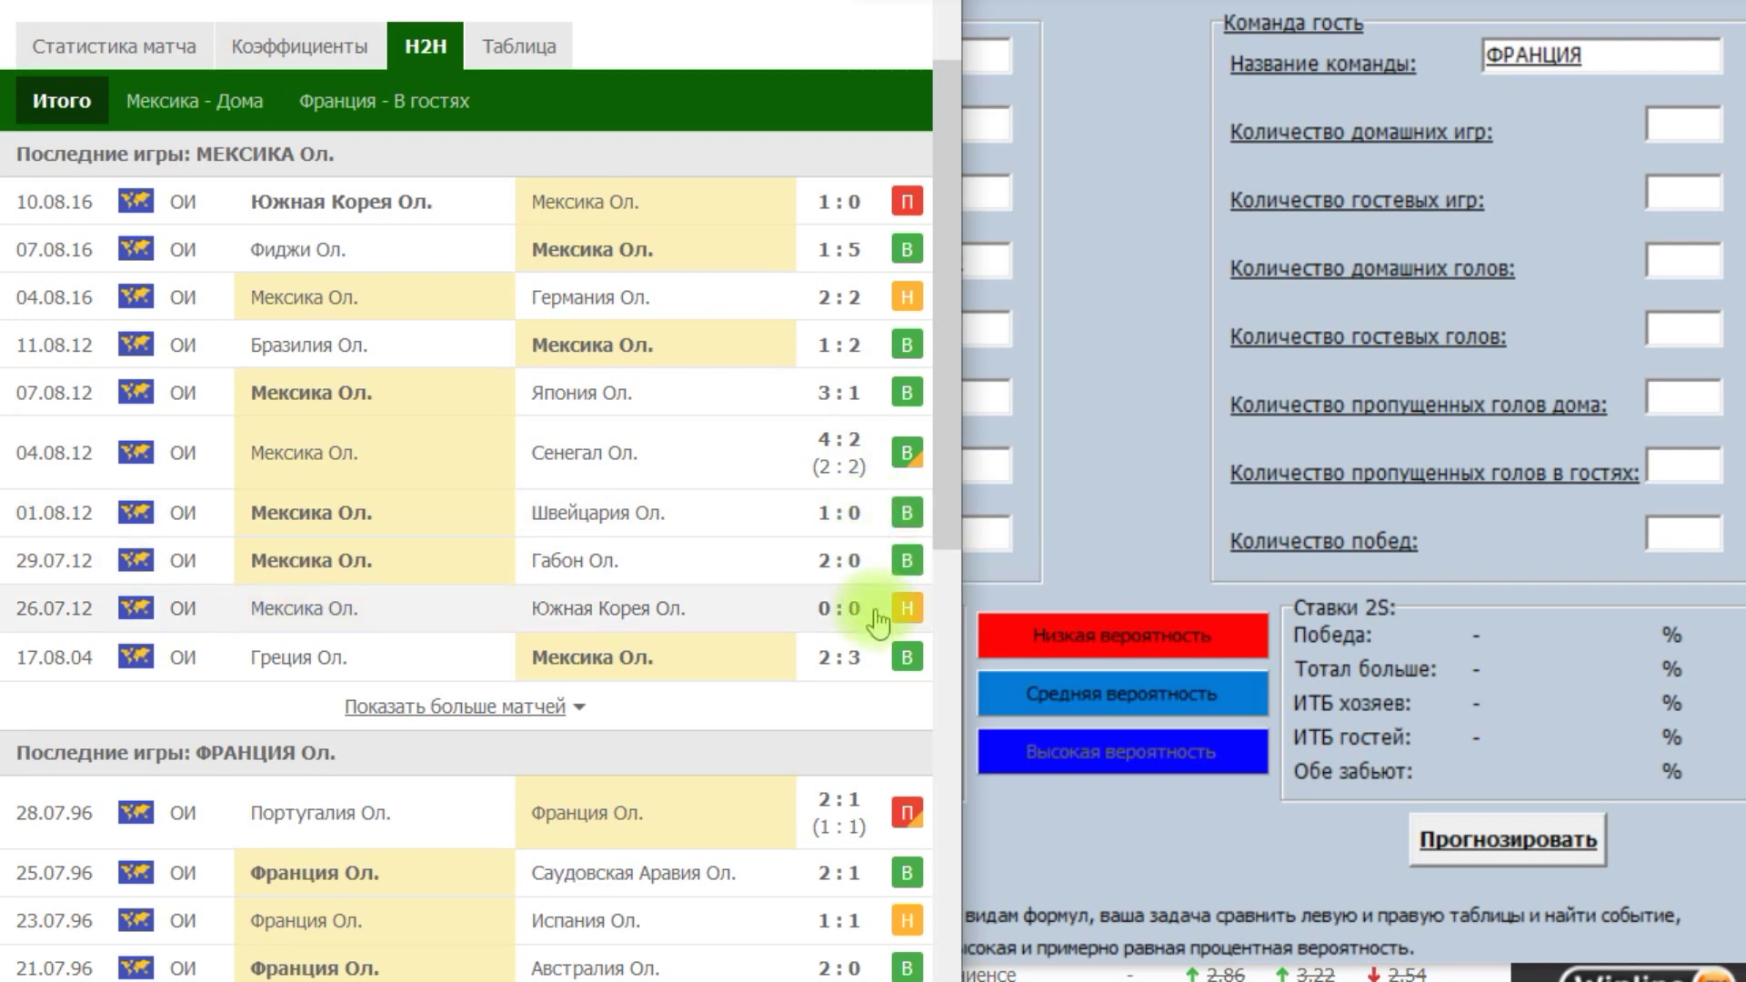
left_click(1104, 452)
type("5")
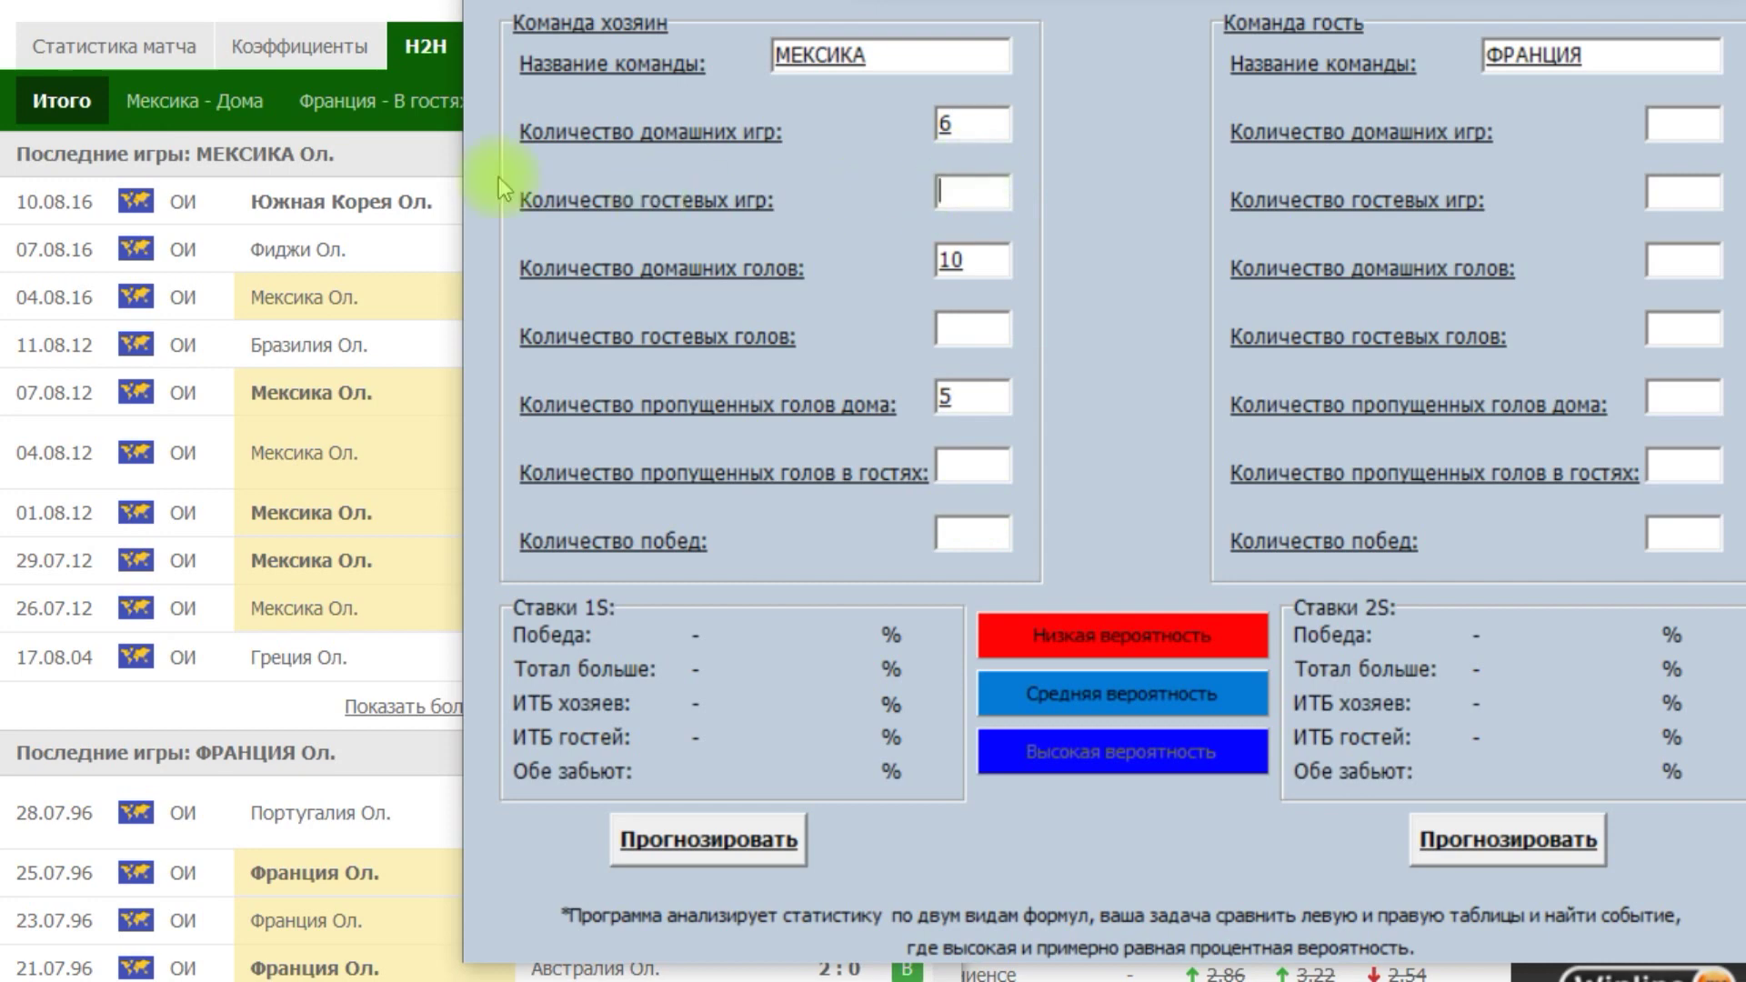
- Count Mexico's away results and enter 4 away games and 10 away goals for the host team
left_click(415, 144)
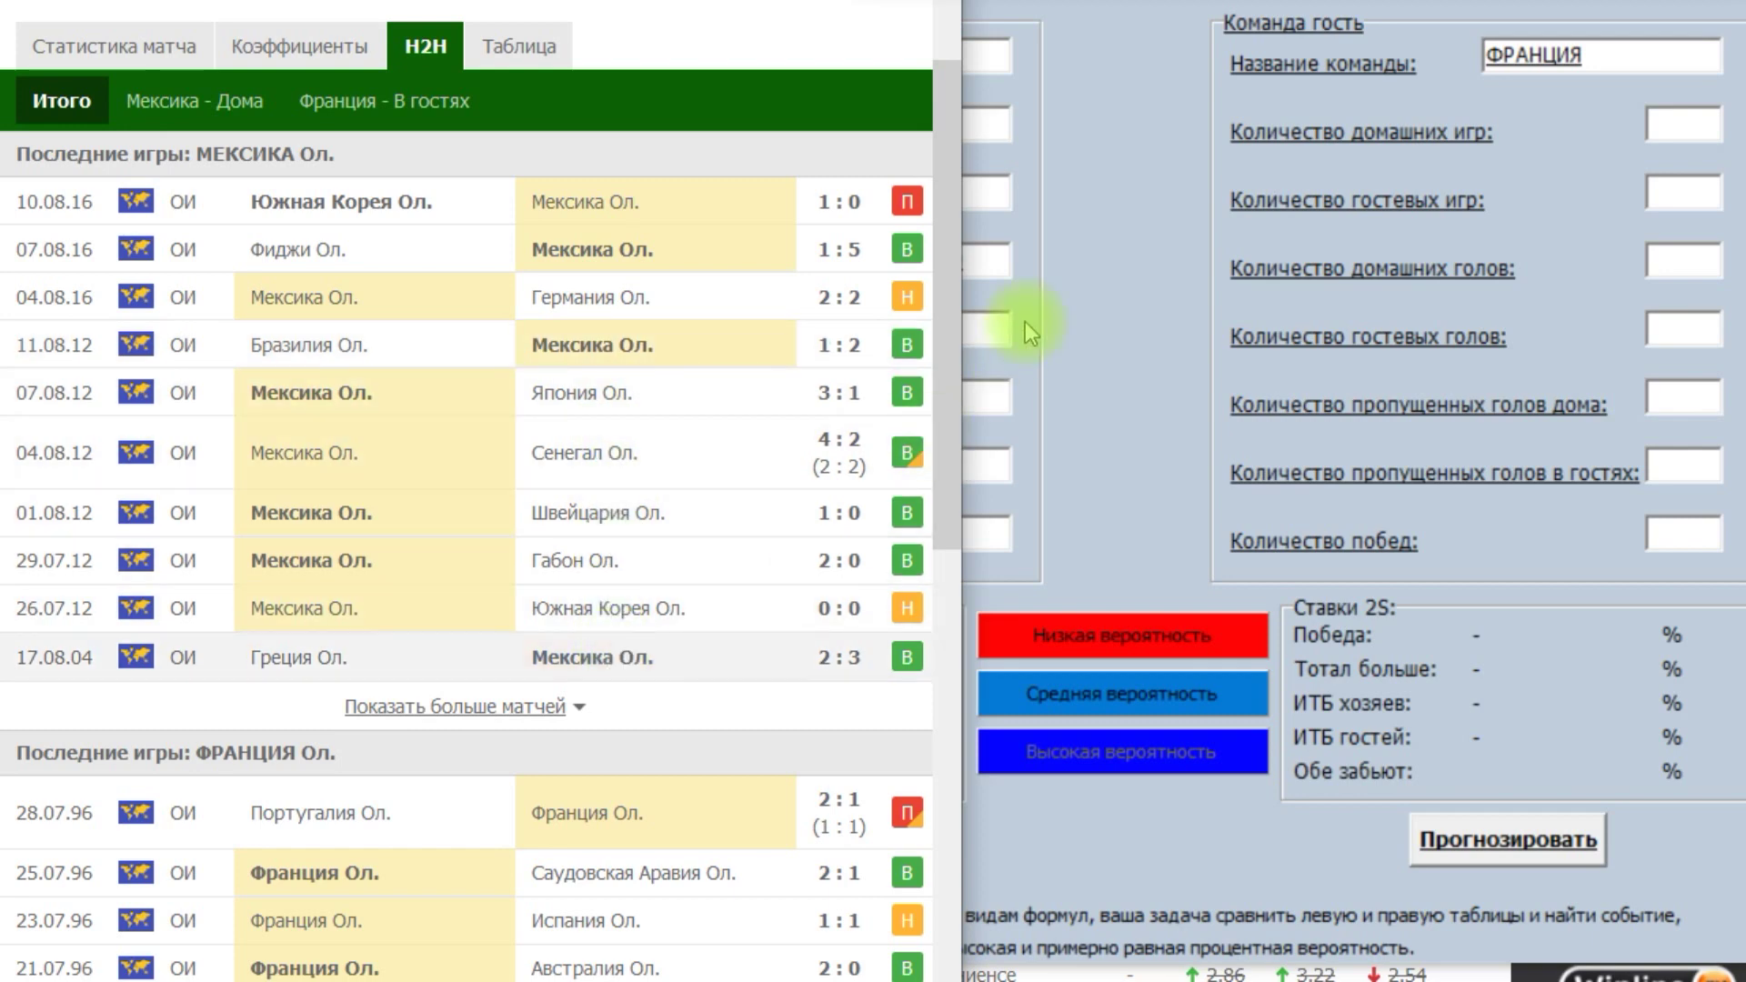
left_click(1096, 266)
type("4")
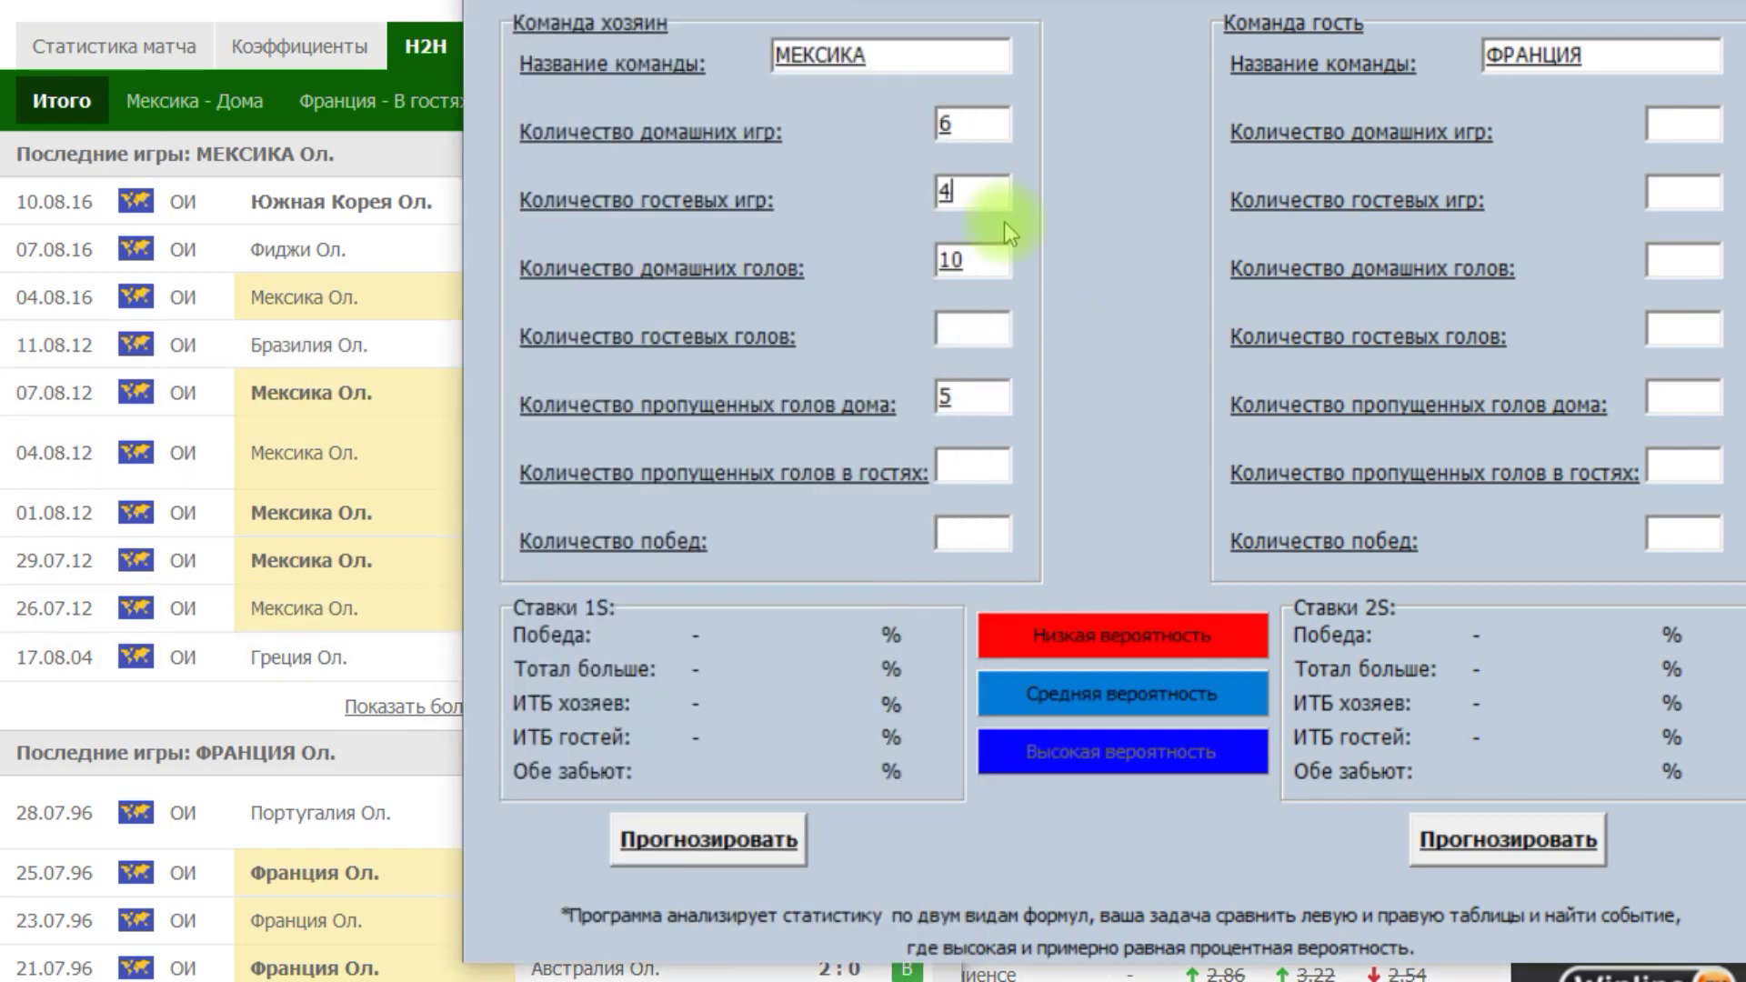
left_click(937, 338)
left_click(424, 155)
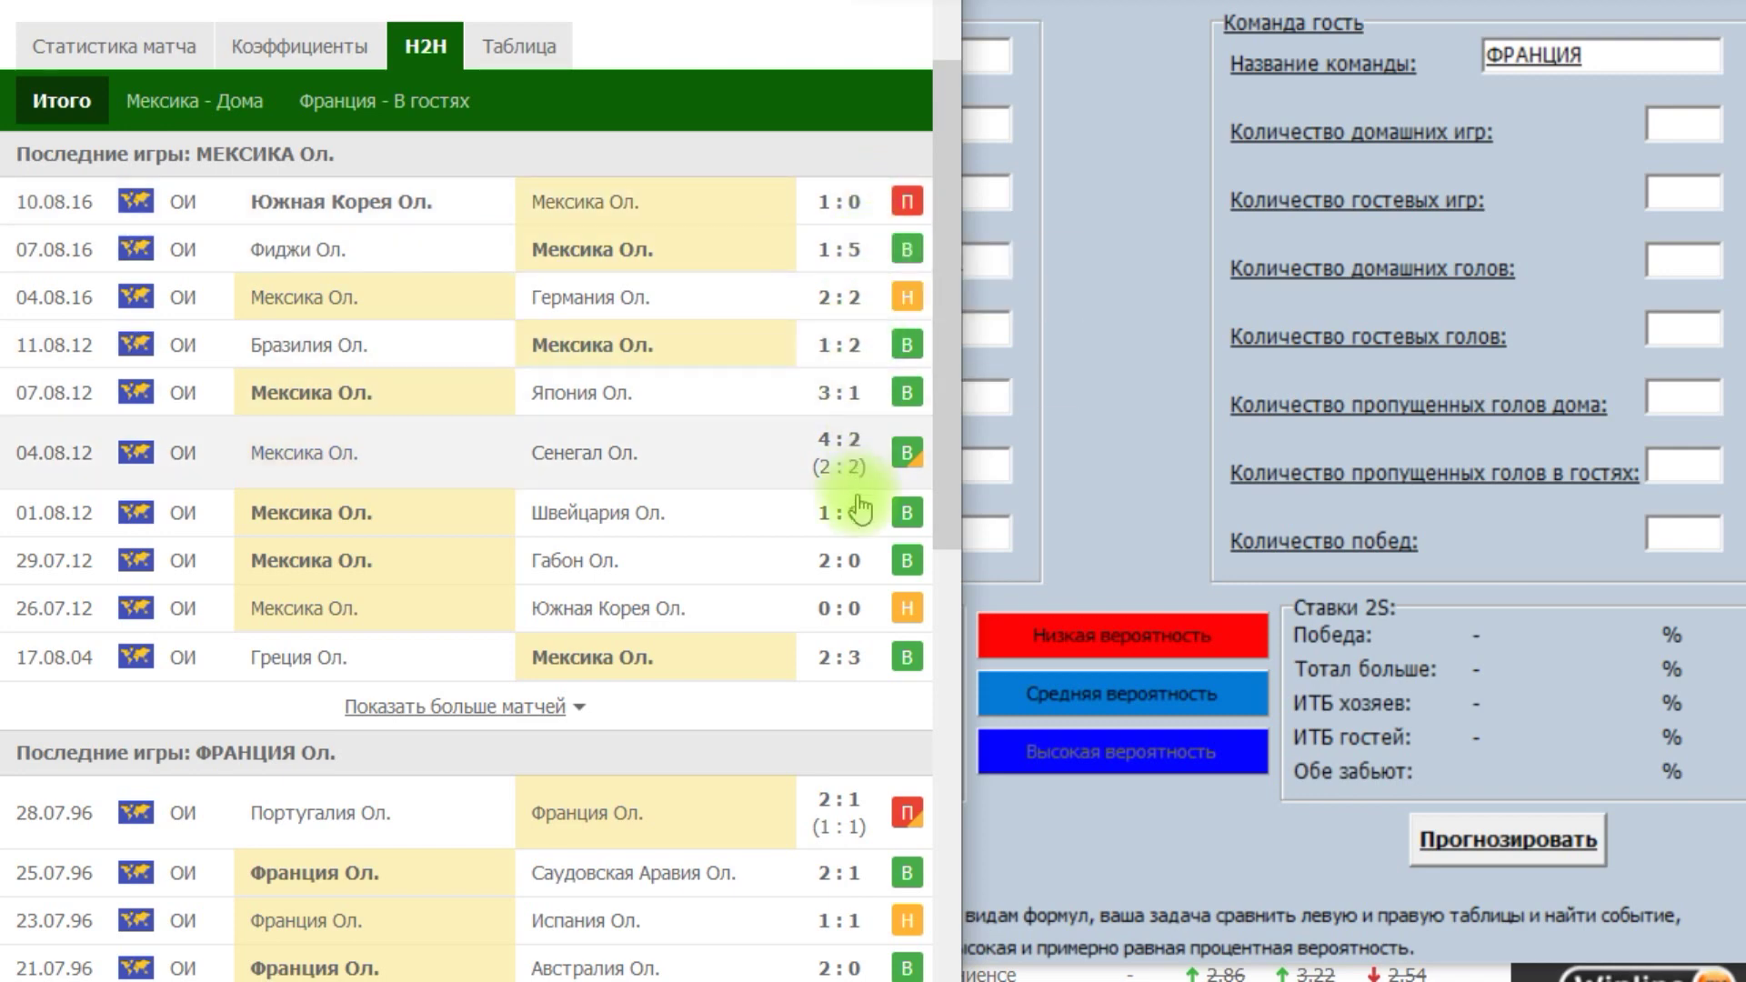
left_click(1146, 362)
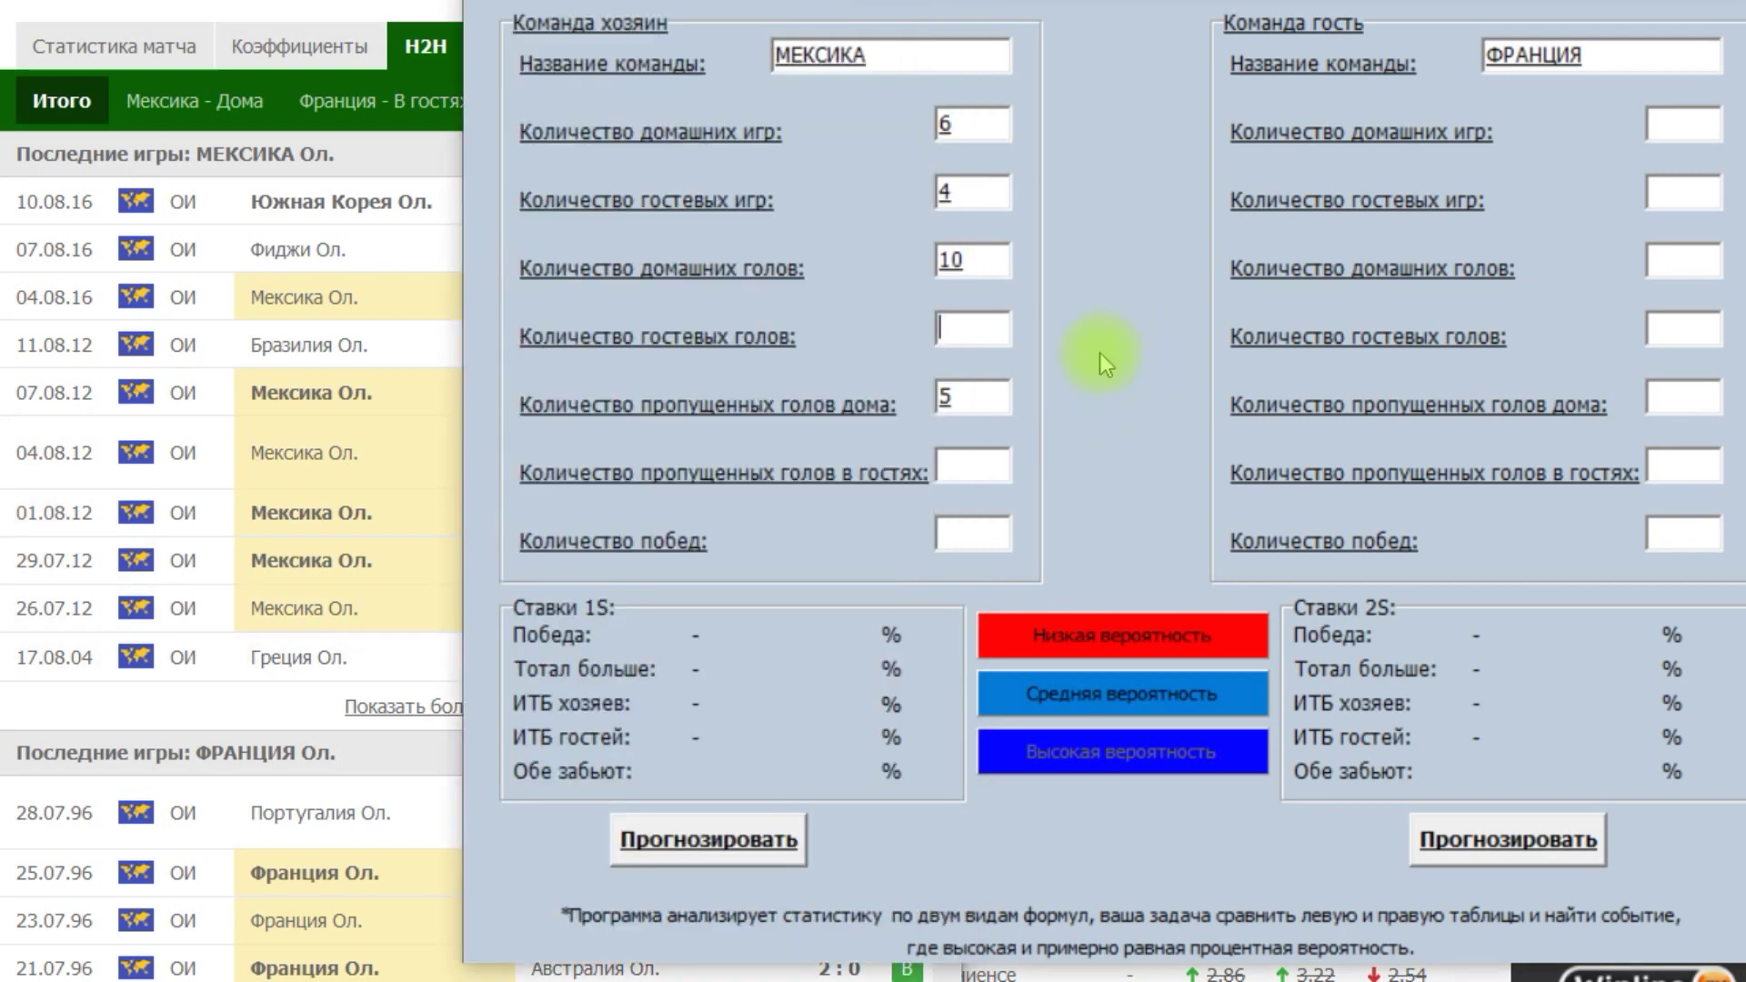
type("10")
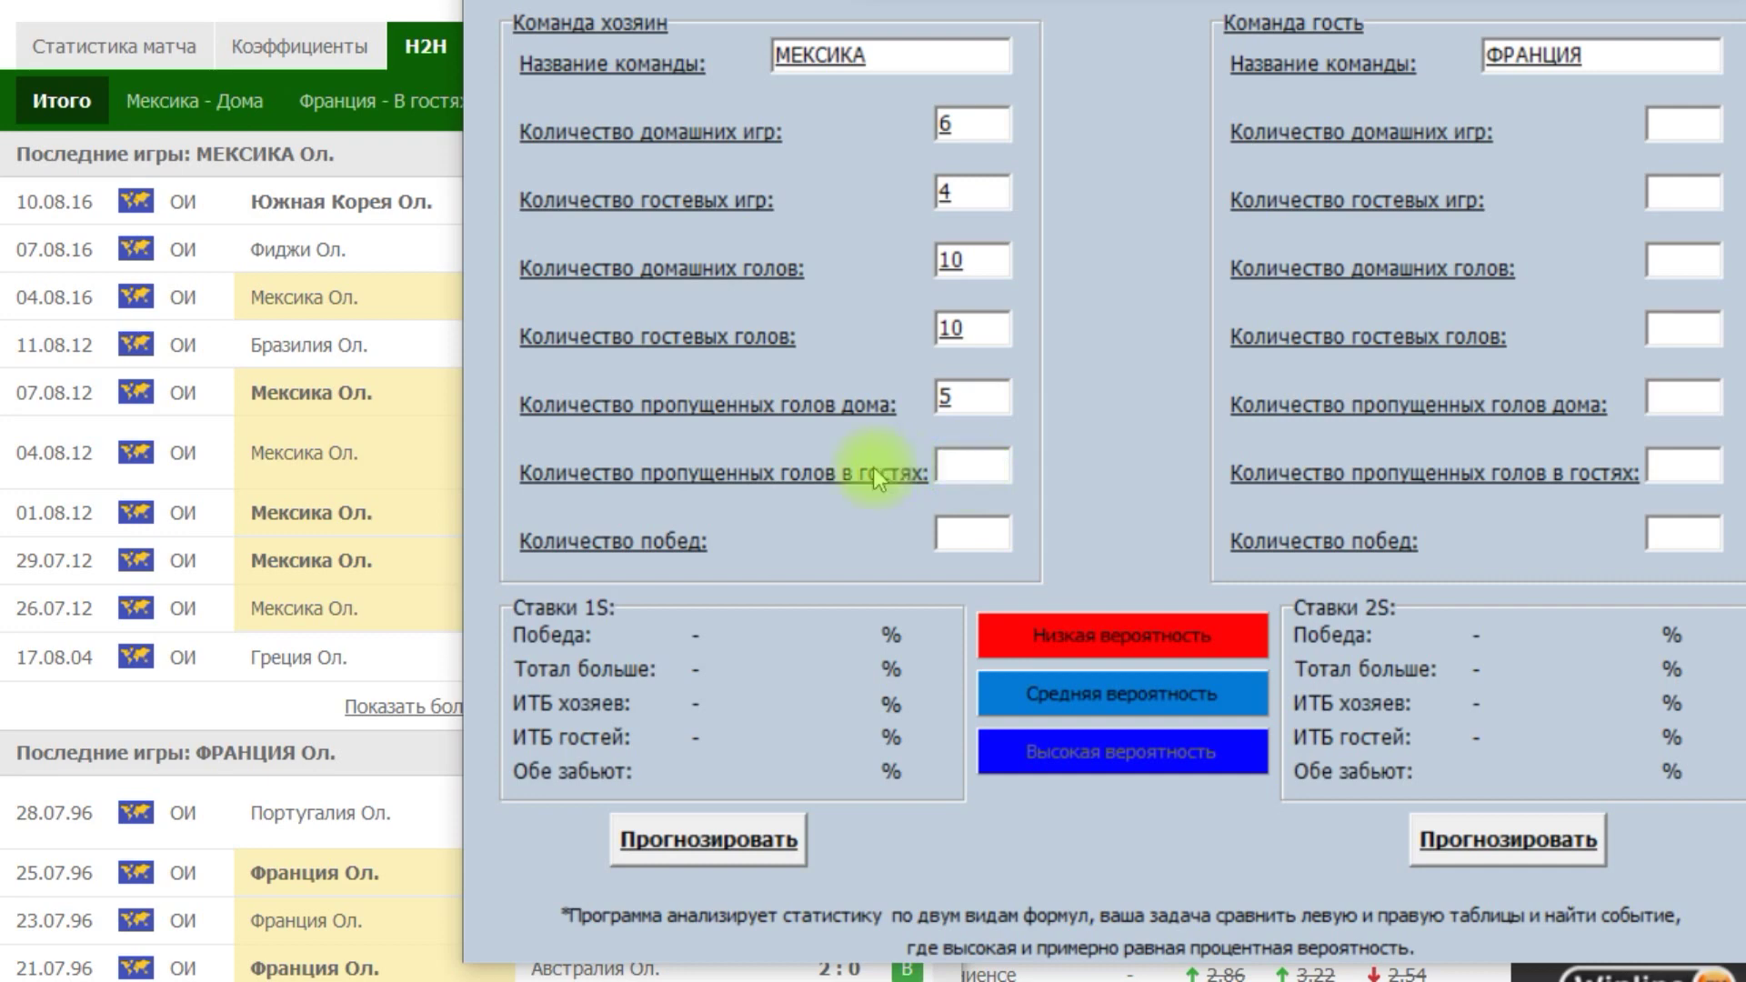
- Enter 5 goals conceded away and 6 wins for Mexico, based on its latest results
left_click(420, 147)
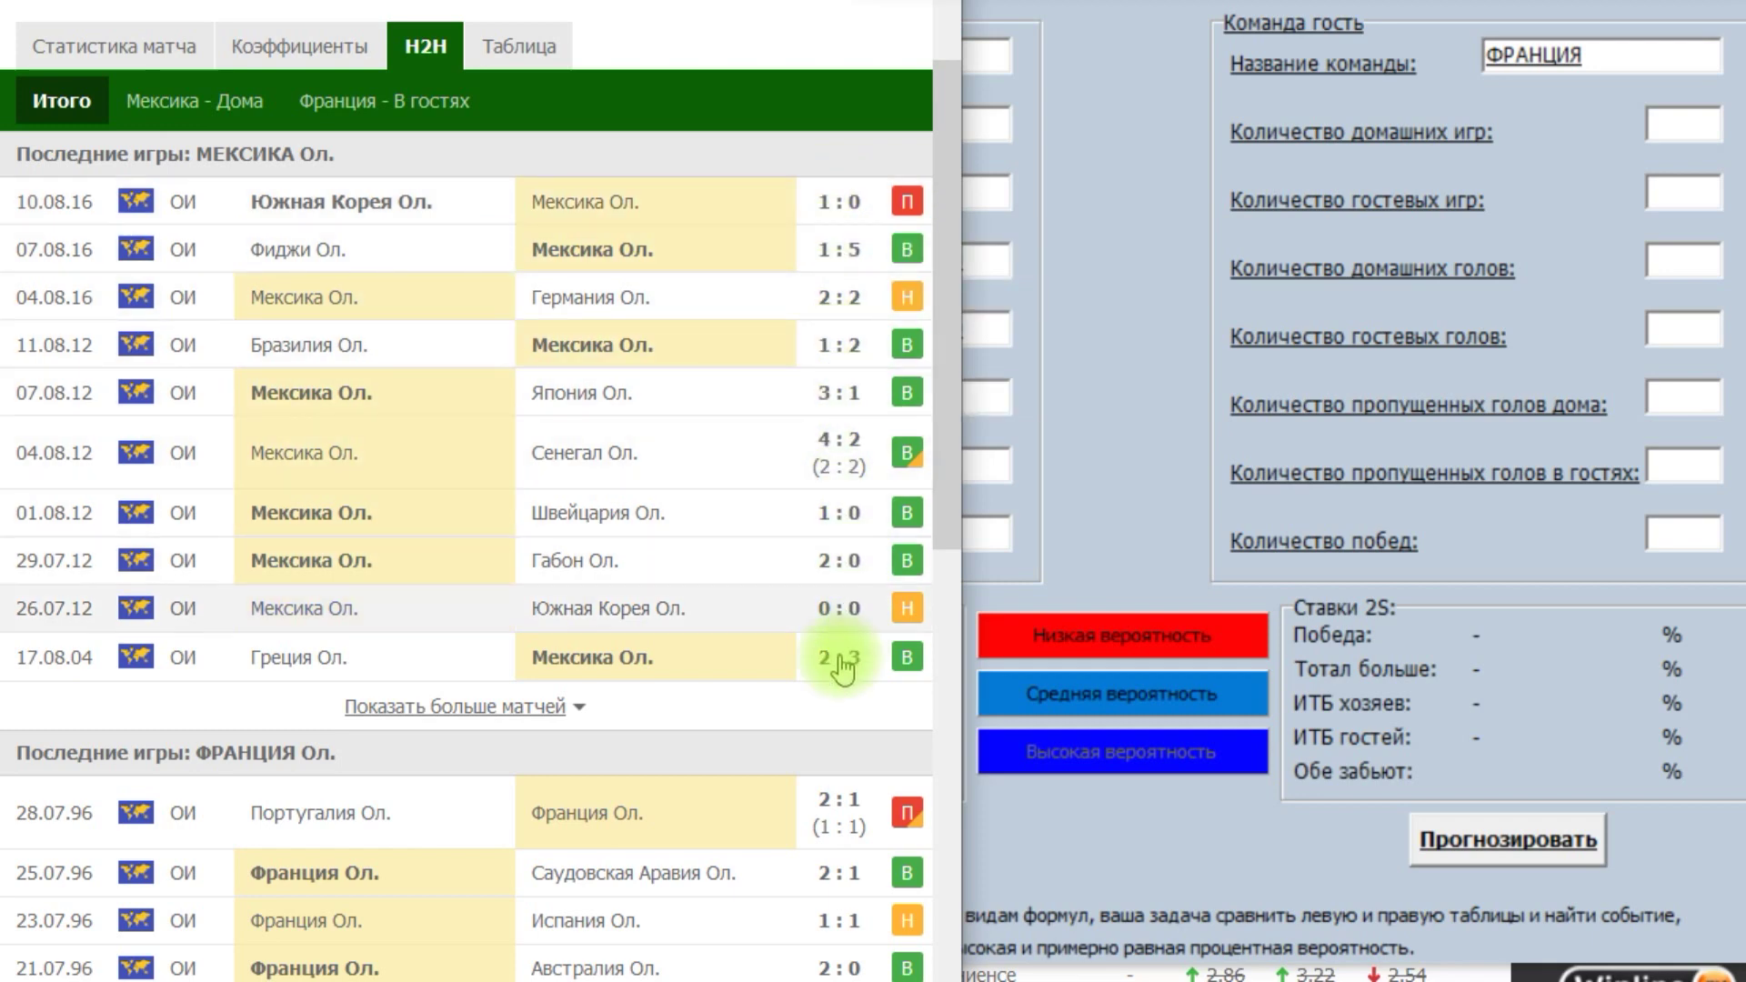
left_click(1076, 432)
left_click(1012, 452)
type("5")
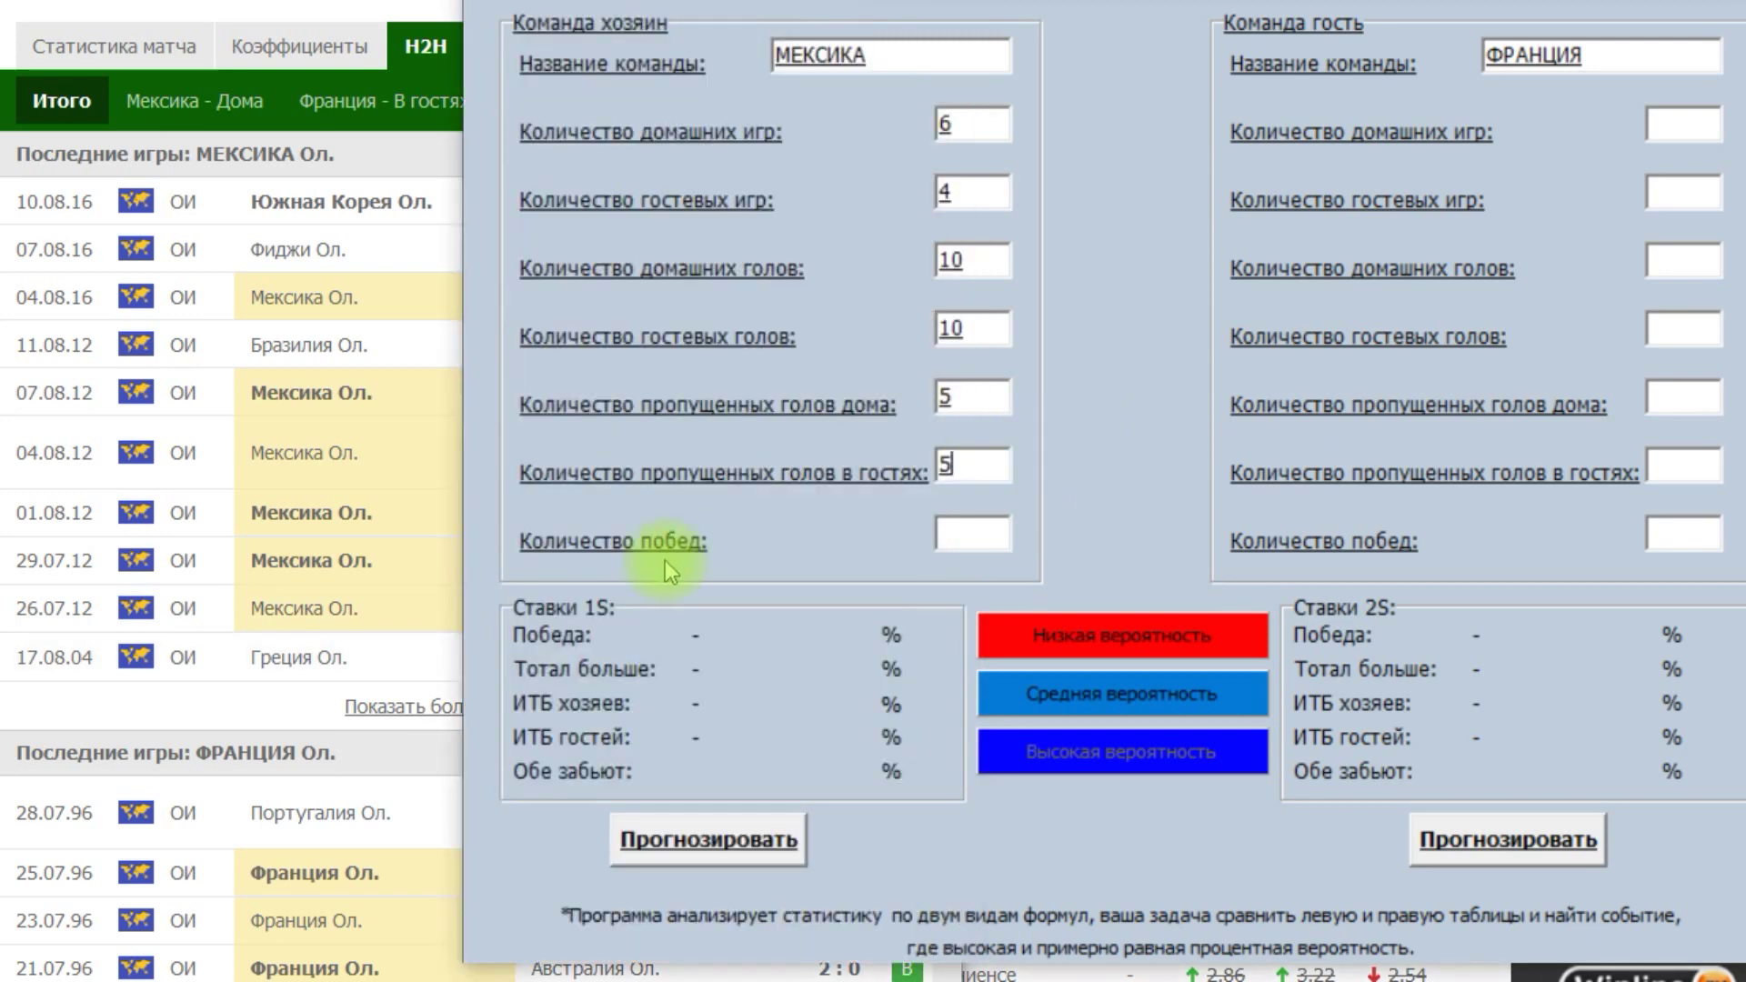
left_click(417, 151)
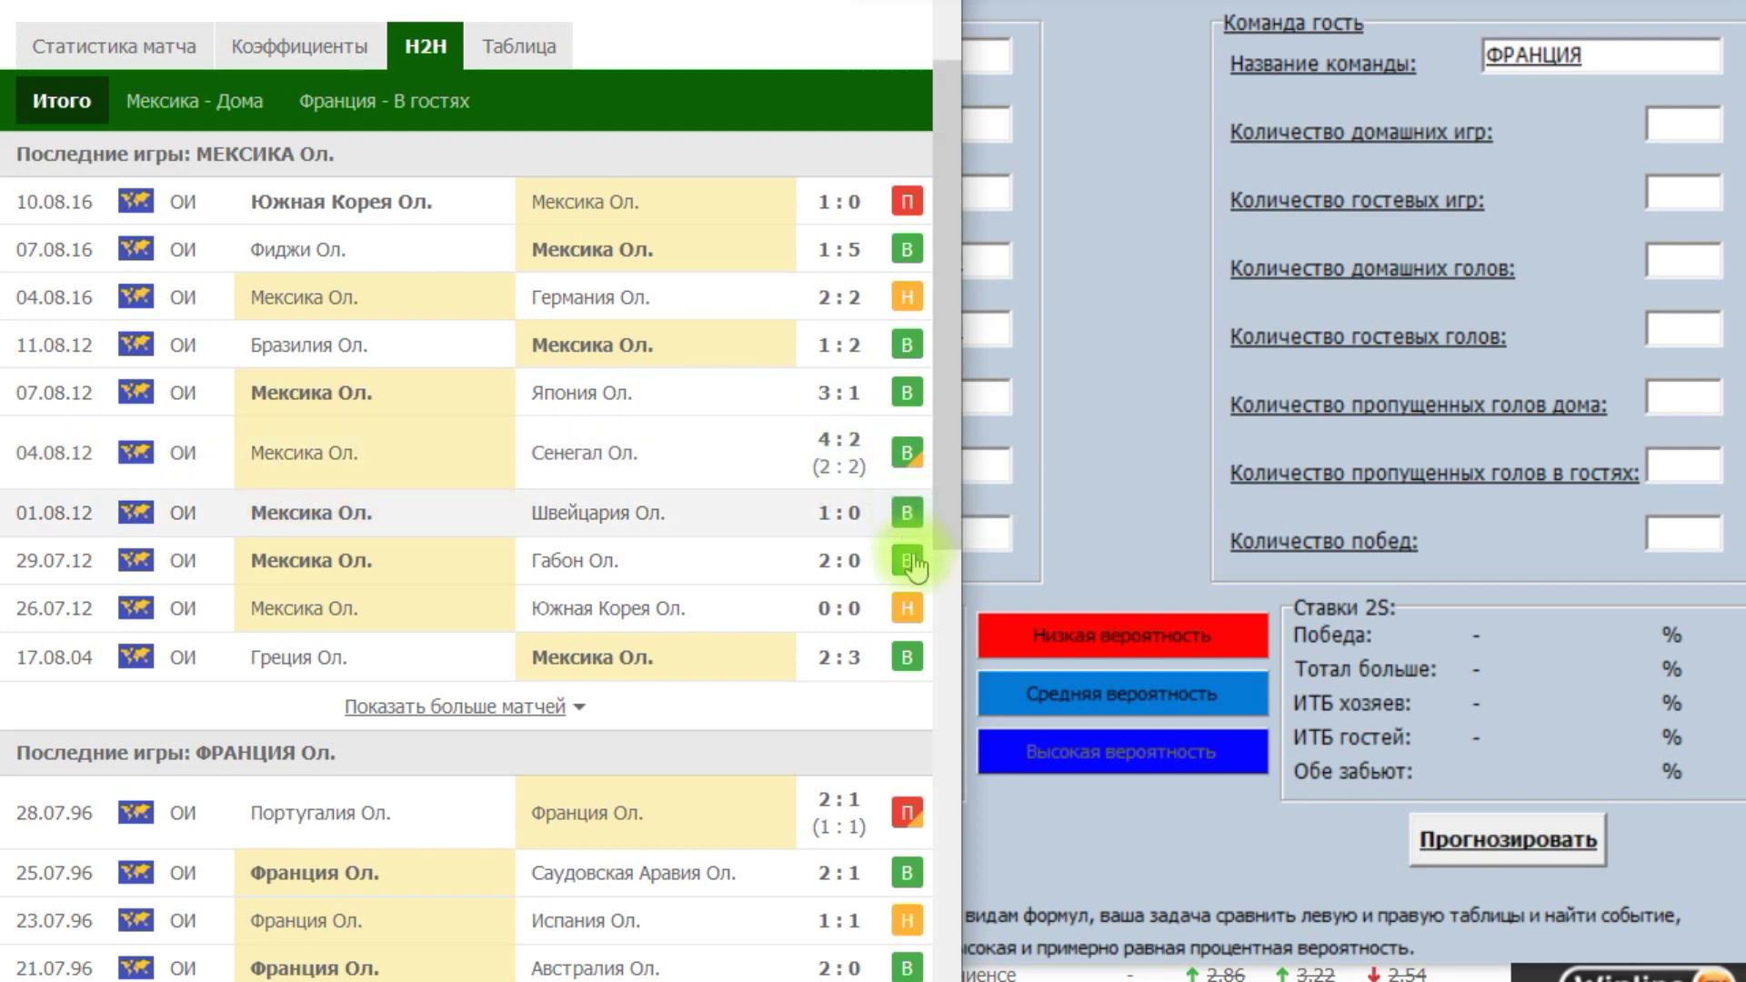
left_click(1010, 531)
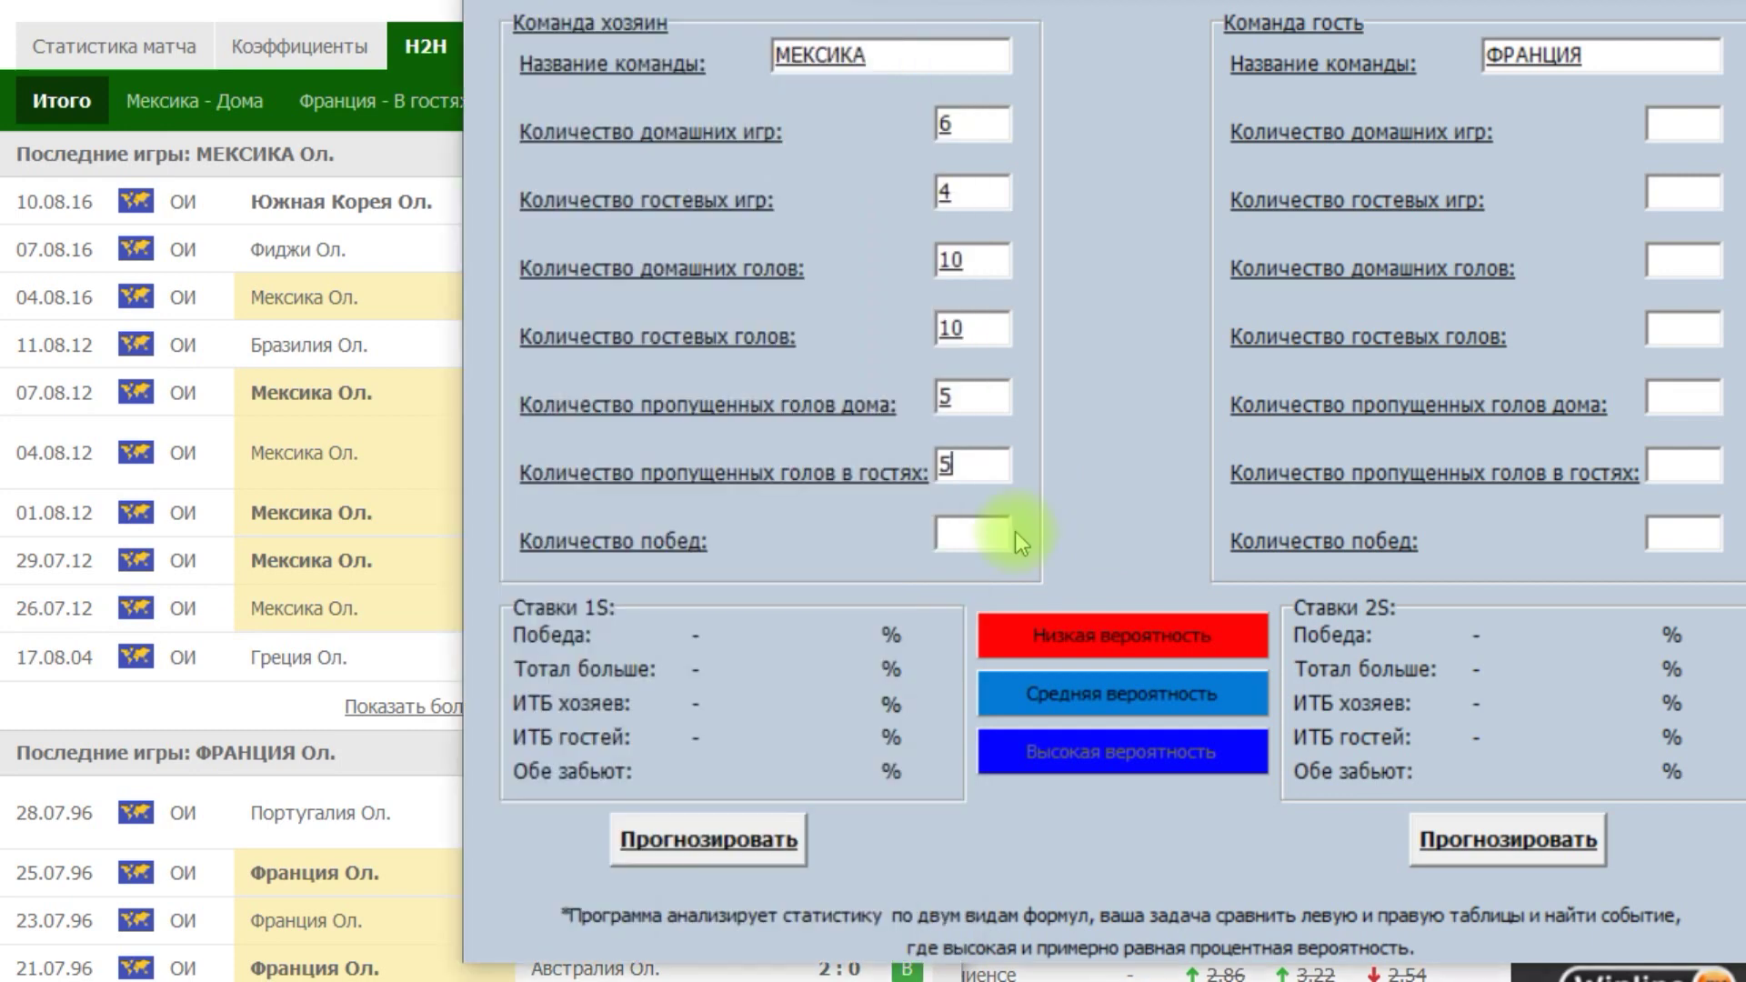
type("6")
- Count France's home matches in its latest games and enter 7 home games for the guest team
left_click(1678, 123)
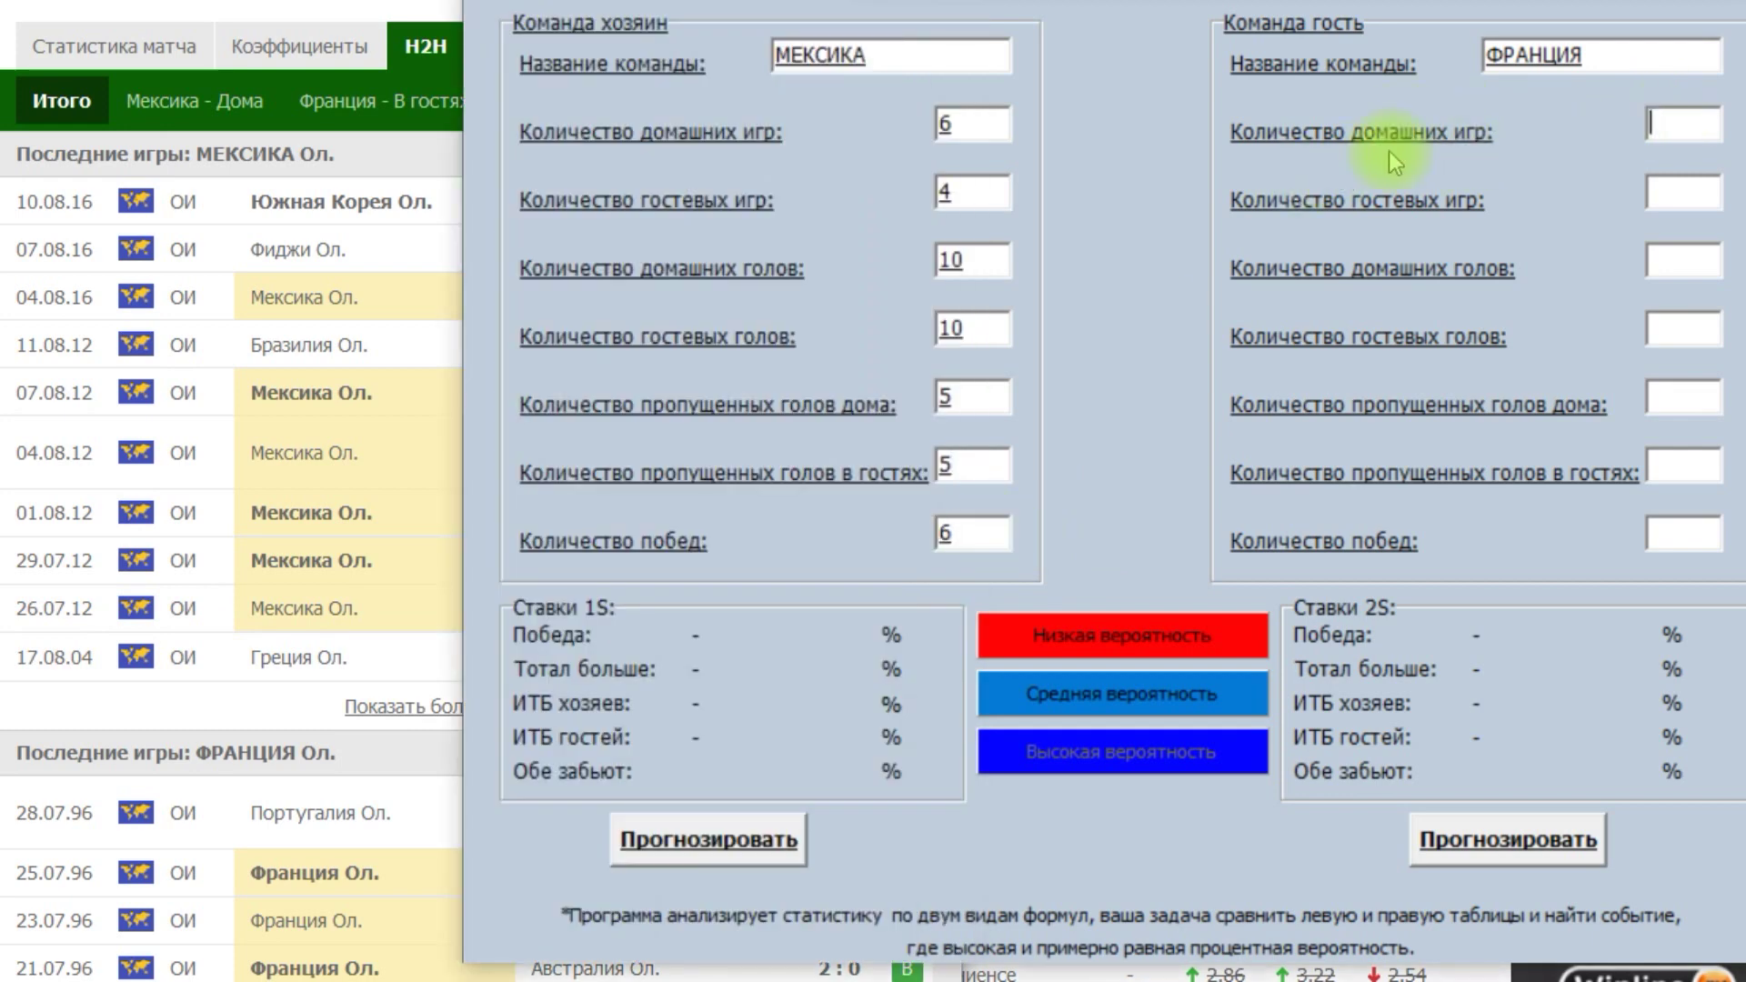
left_click(400, 162)
left_click_drag(942, 183, 855, 472)
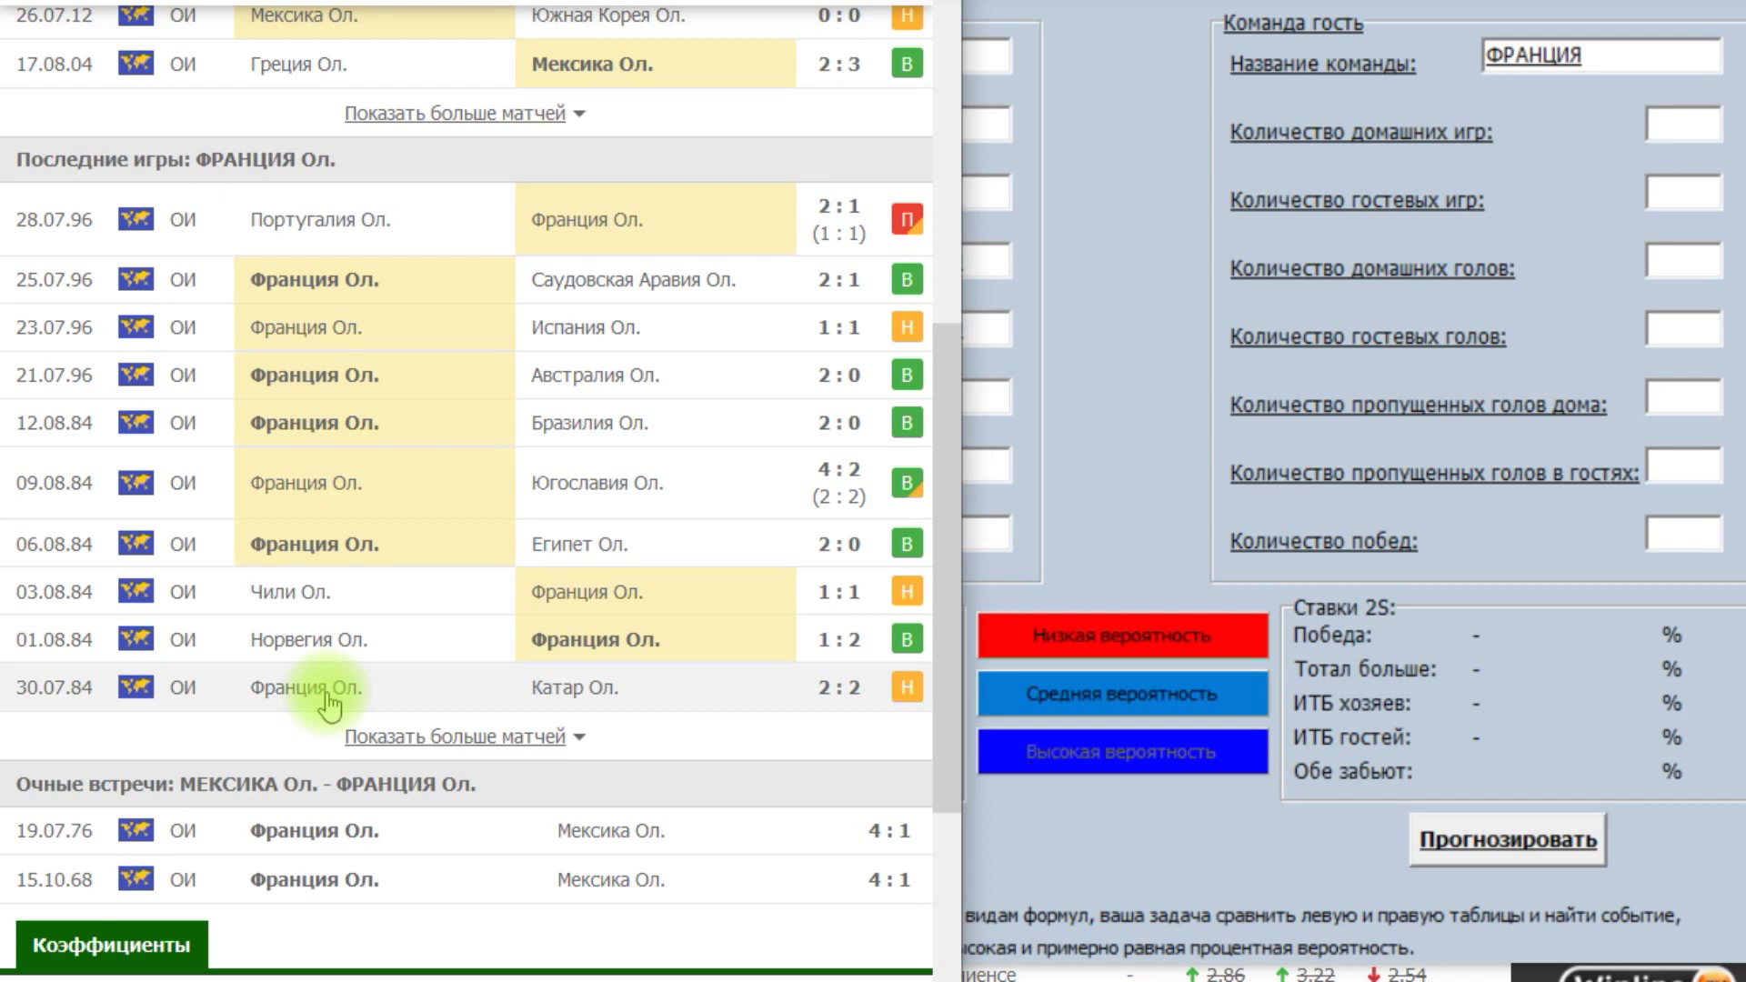
left_click(1119, 363)
- Enter France's home goals from the listed results: 13 scored and 6 conceded
left_click(1623, 251)
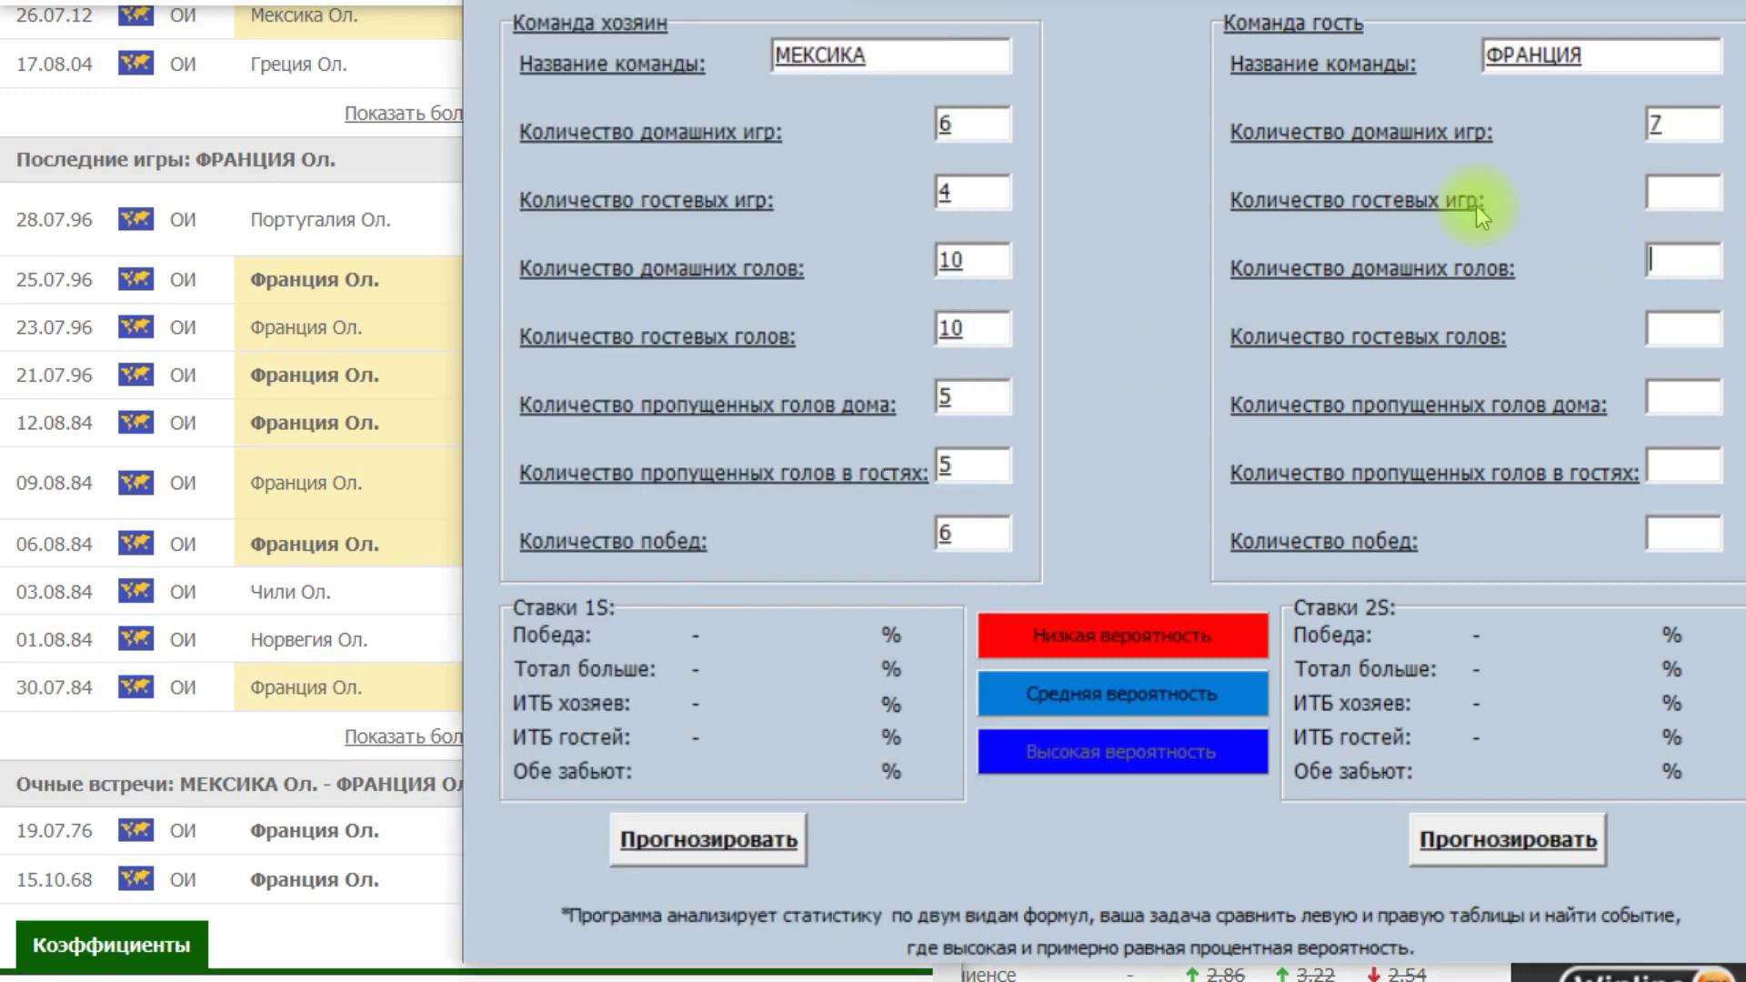
left_click(434, 156)
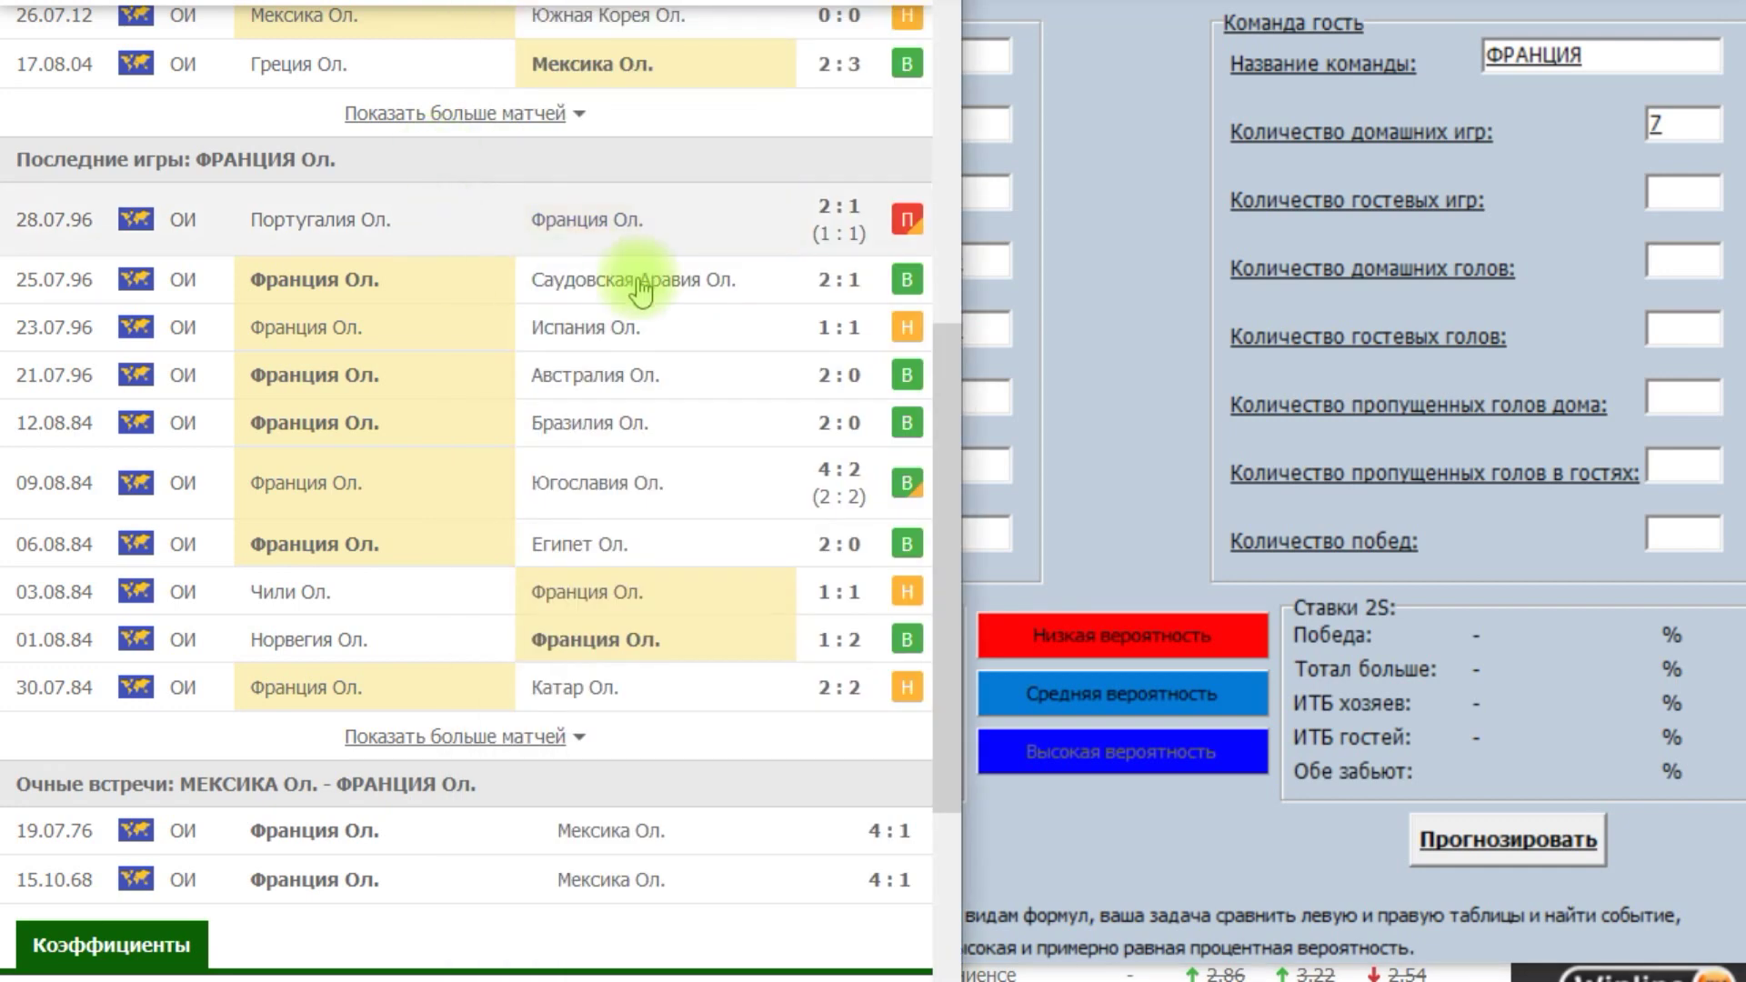
left_click(837, 282)
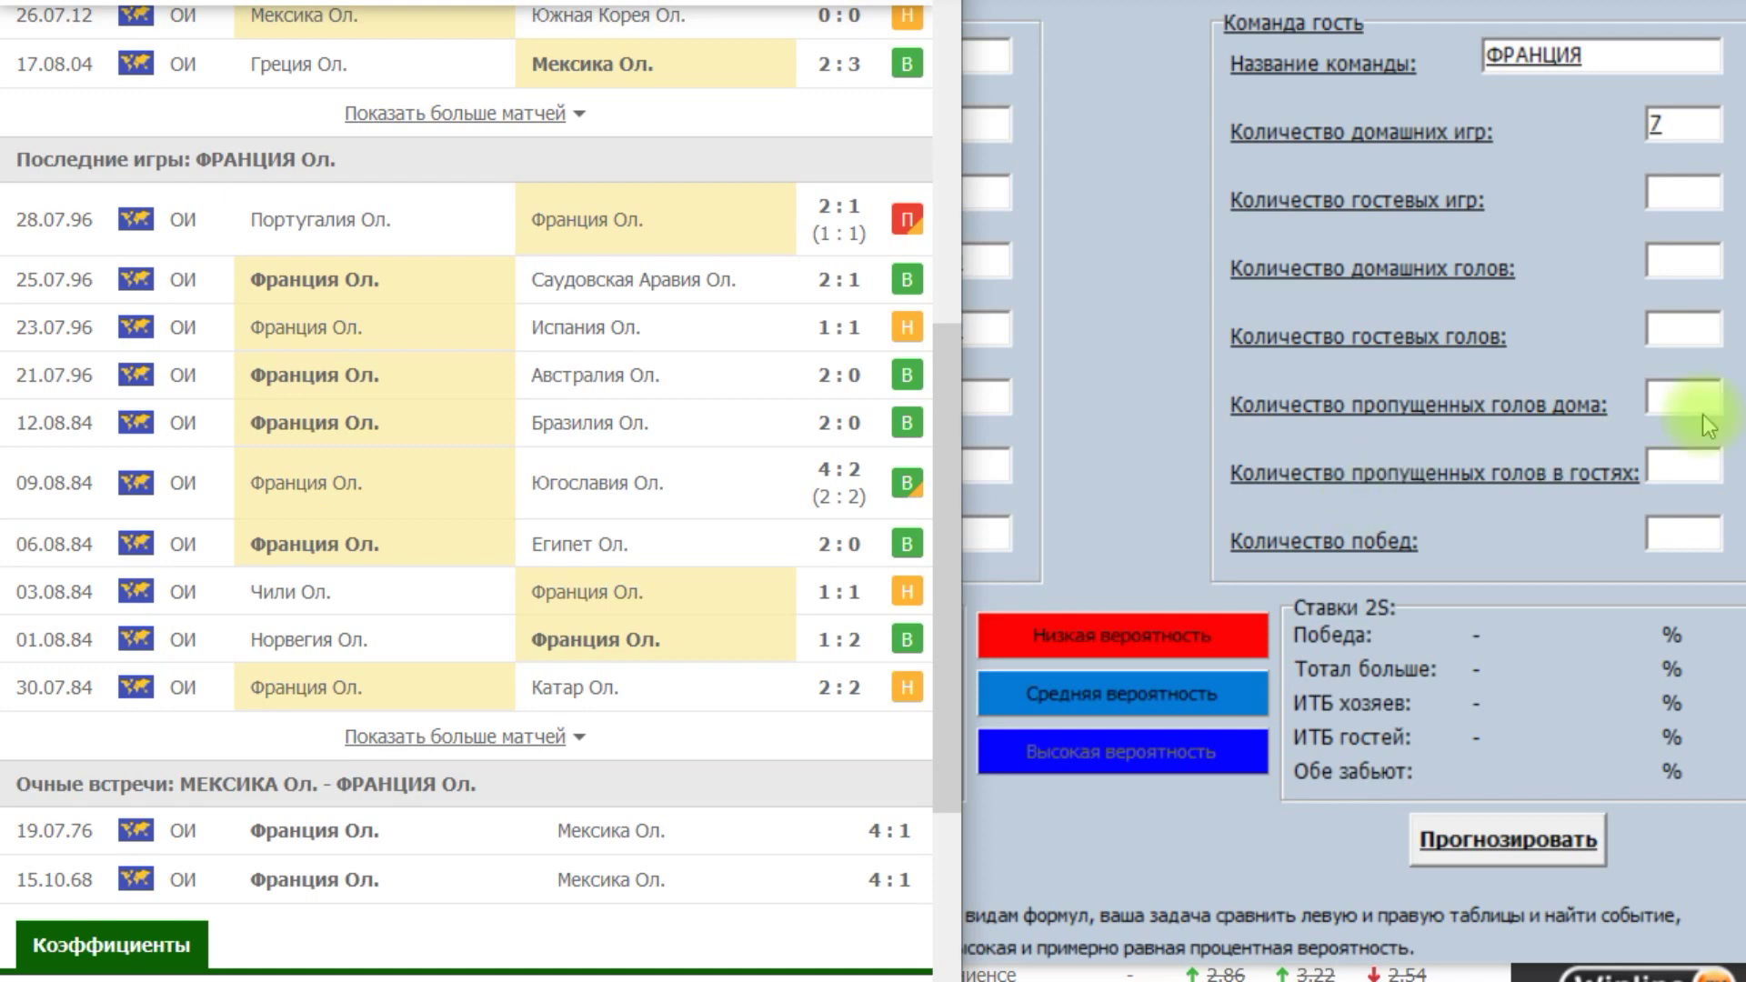
left_click(1683, 260)
type("13")
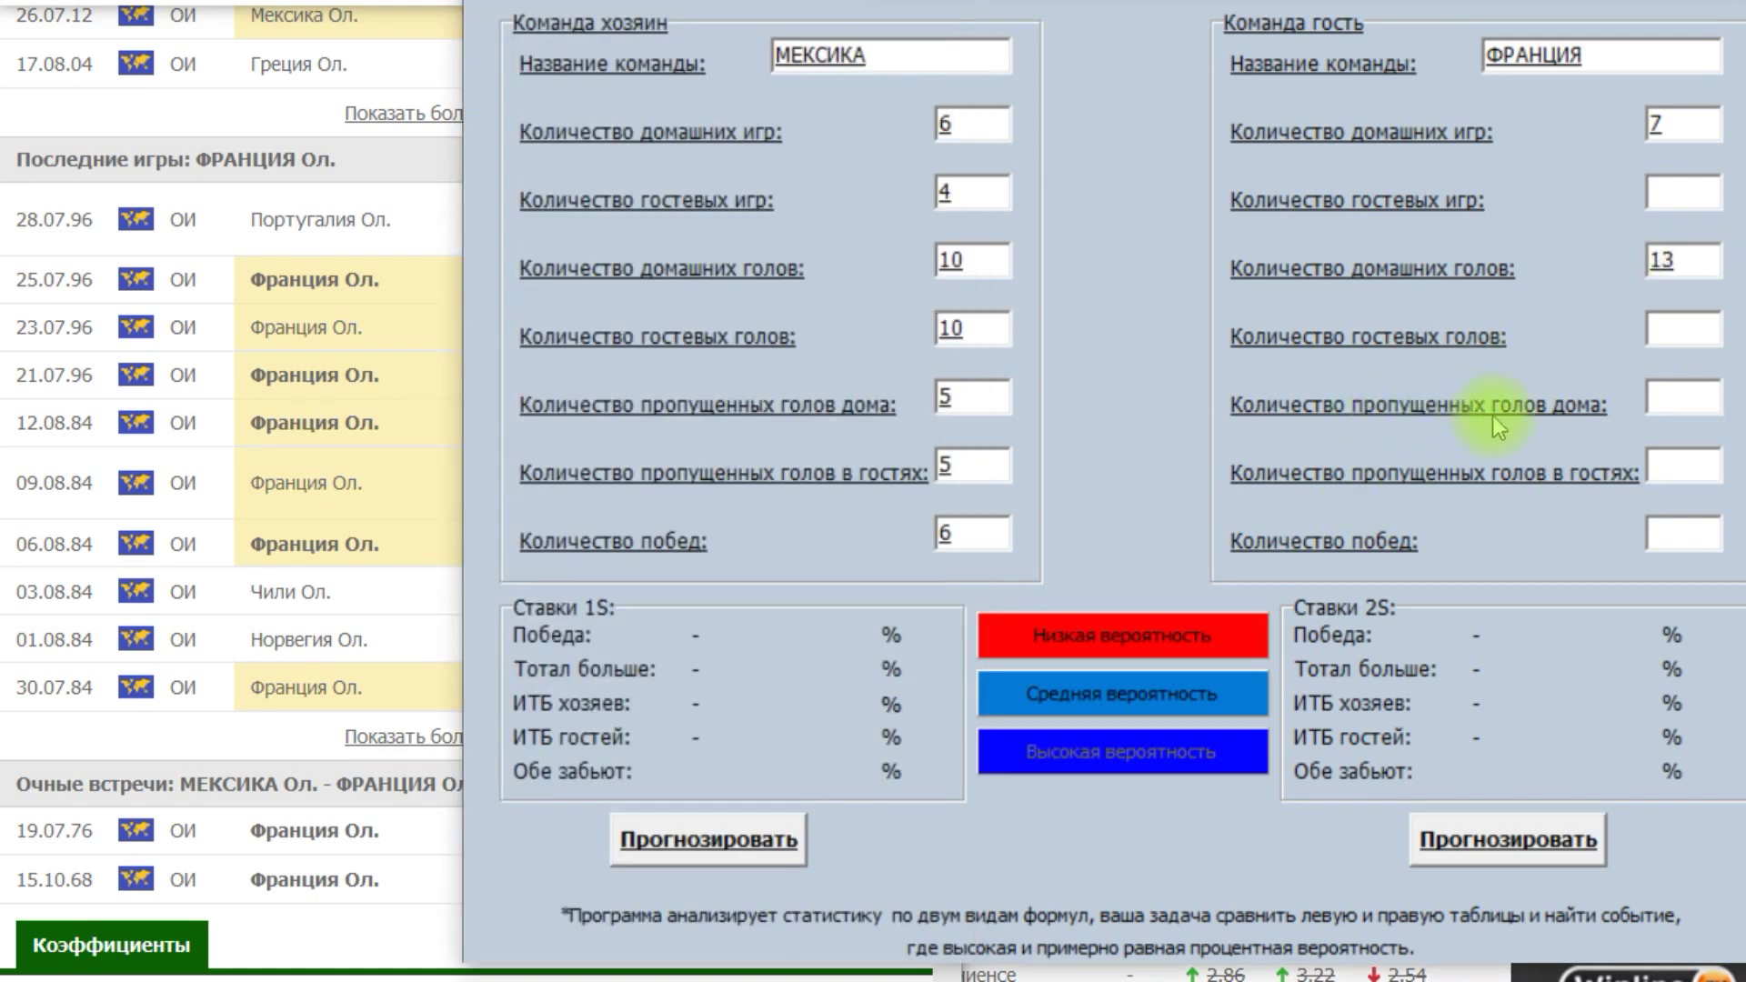
left_click(1679, 398)
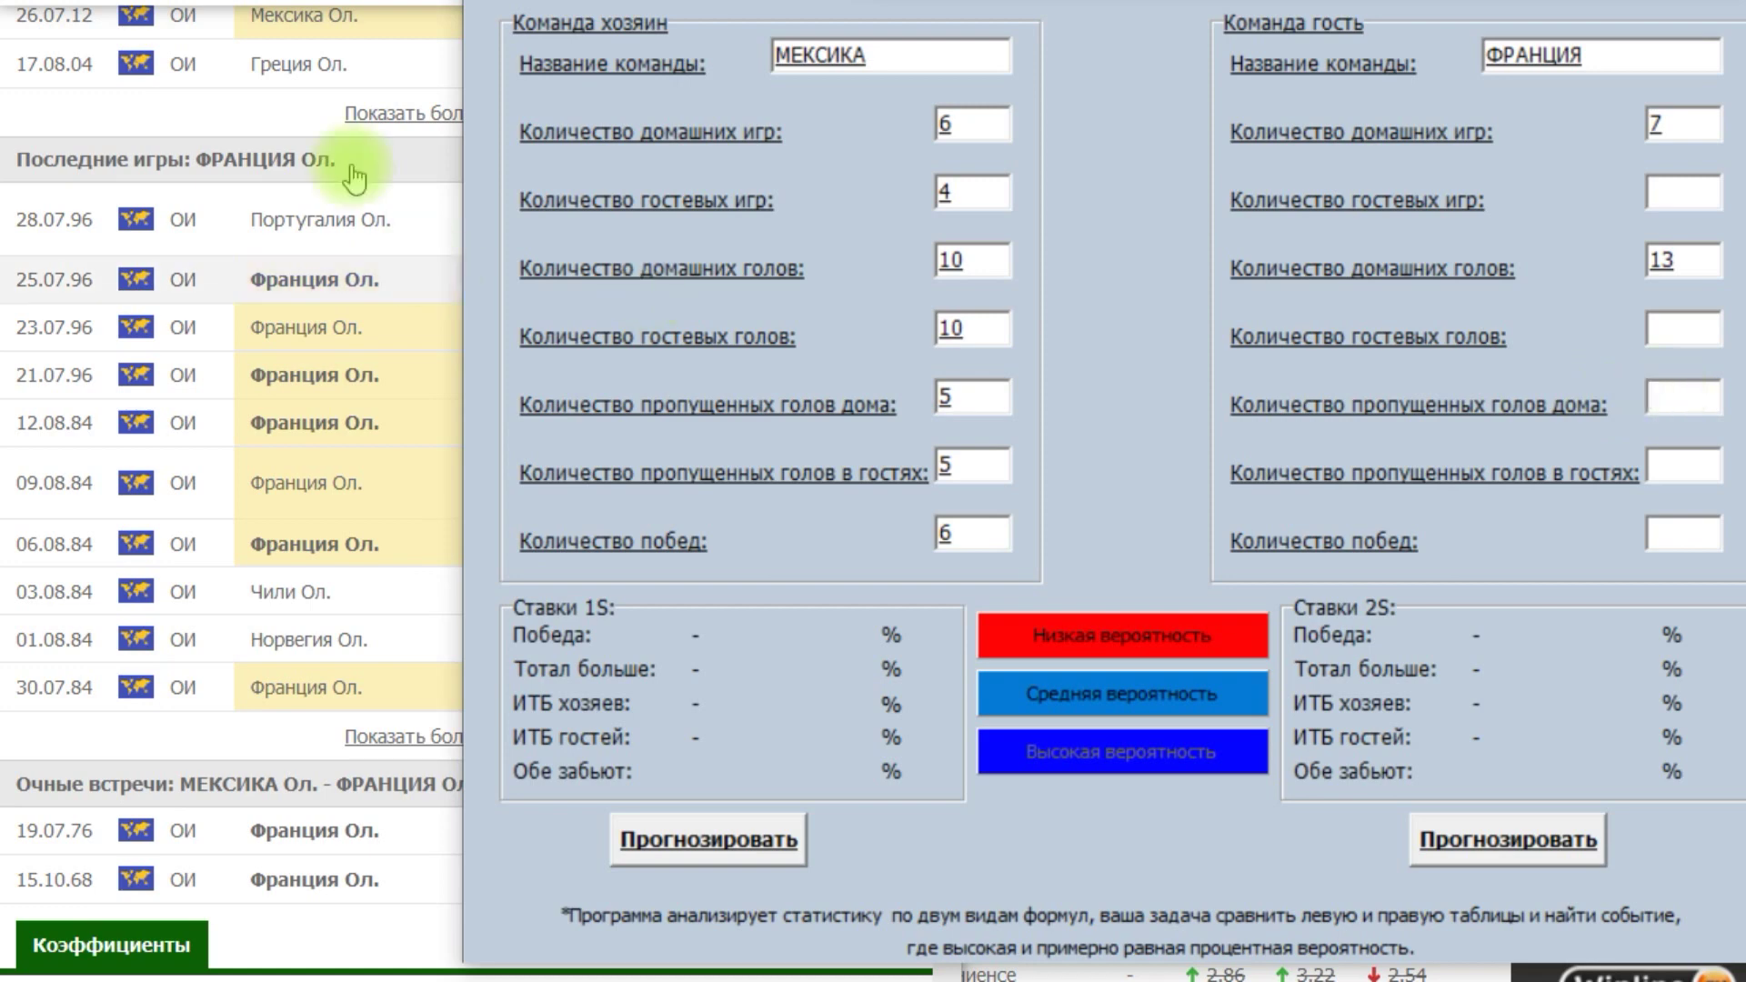
left_click(384, 157)
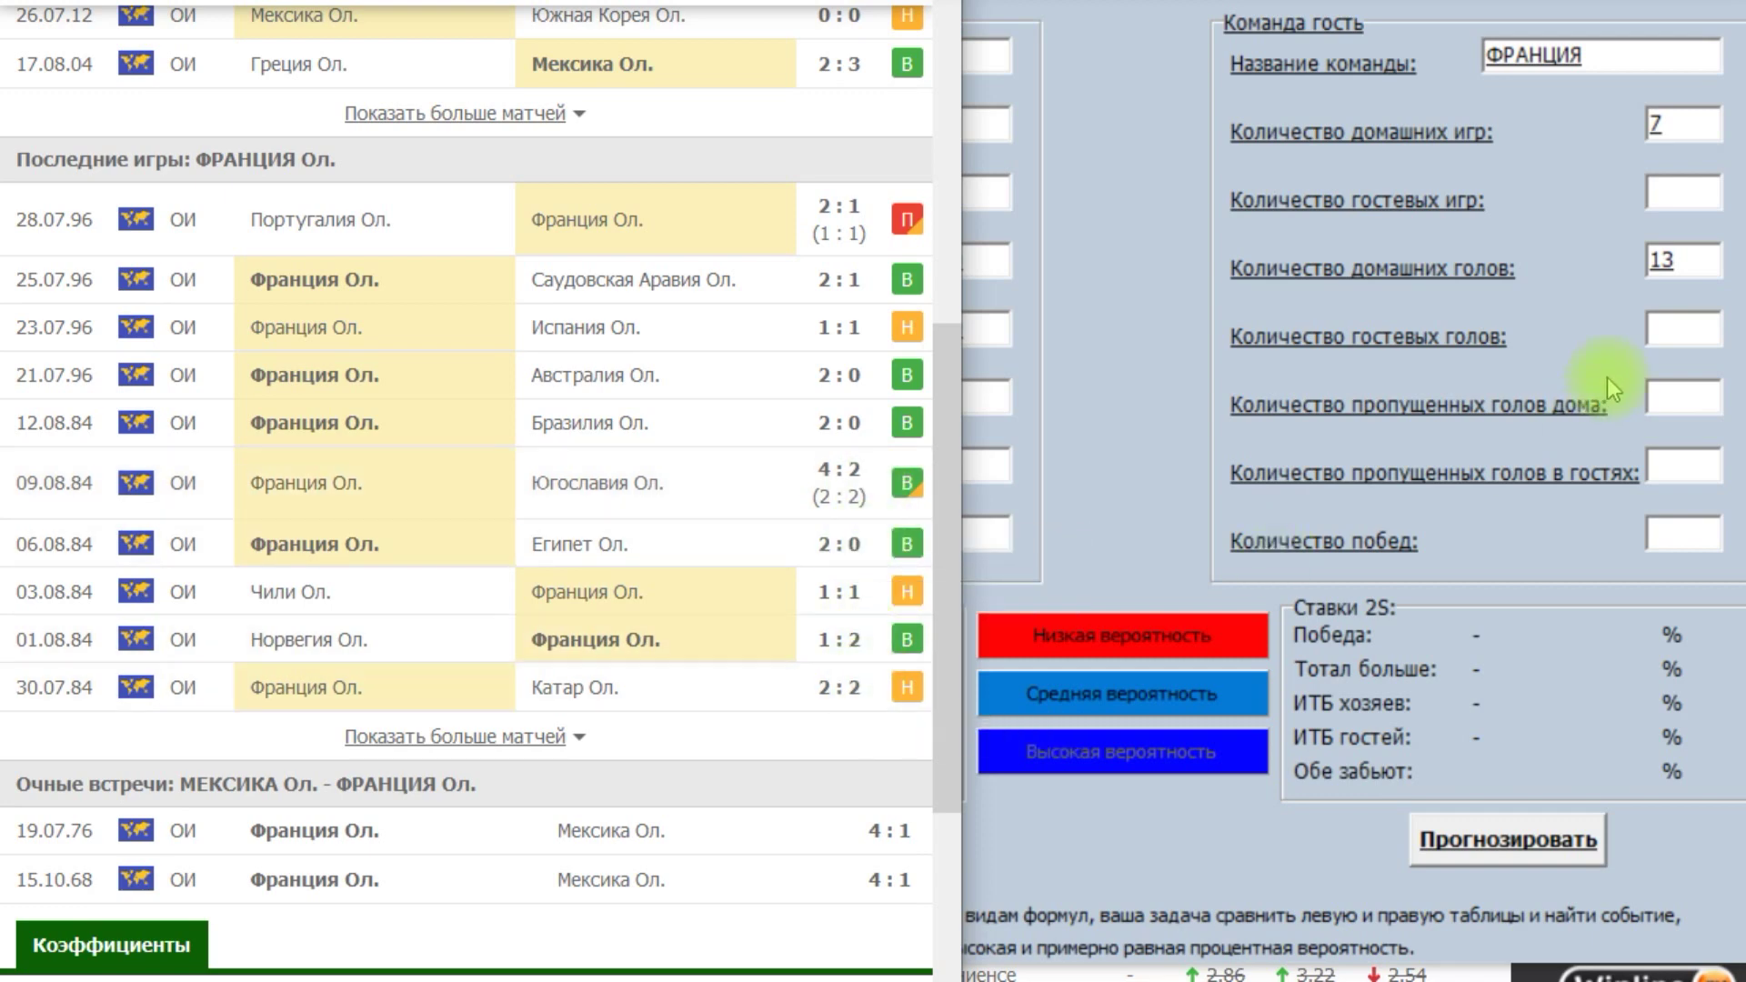
left_click(1659, 407)
type("6")
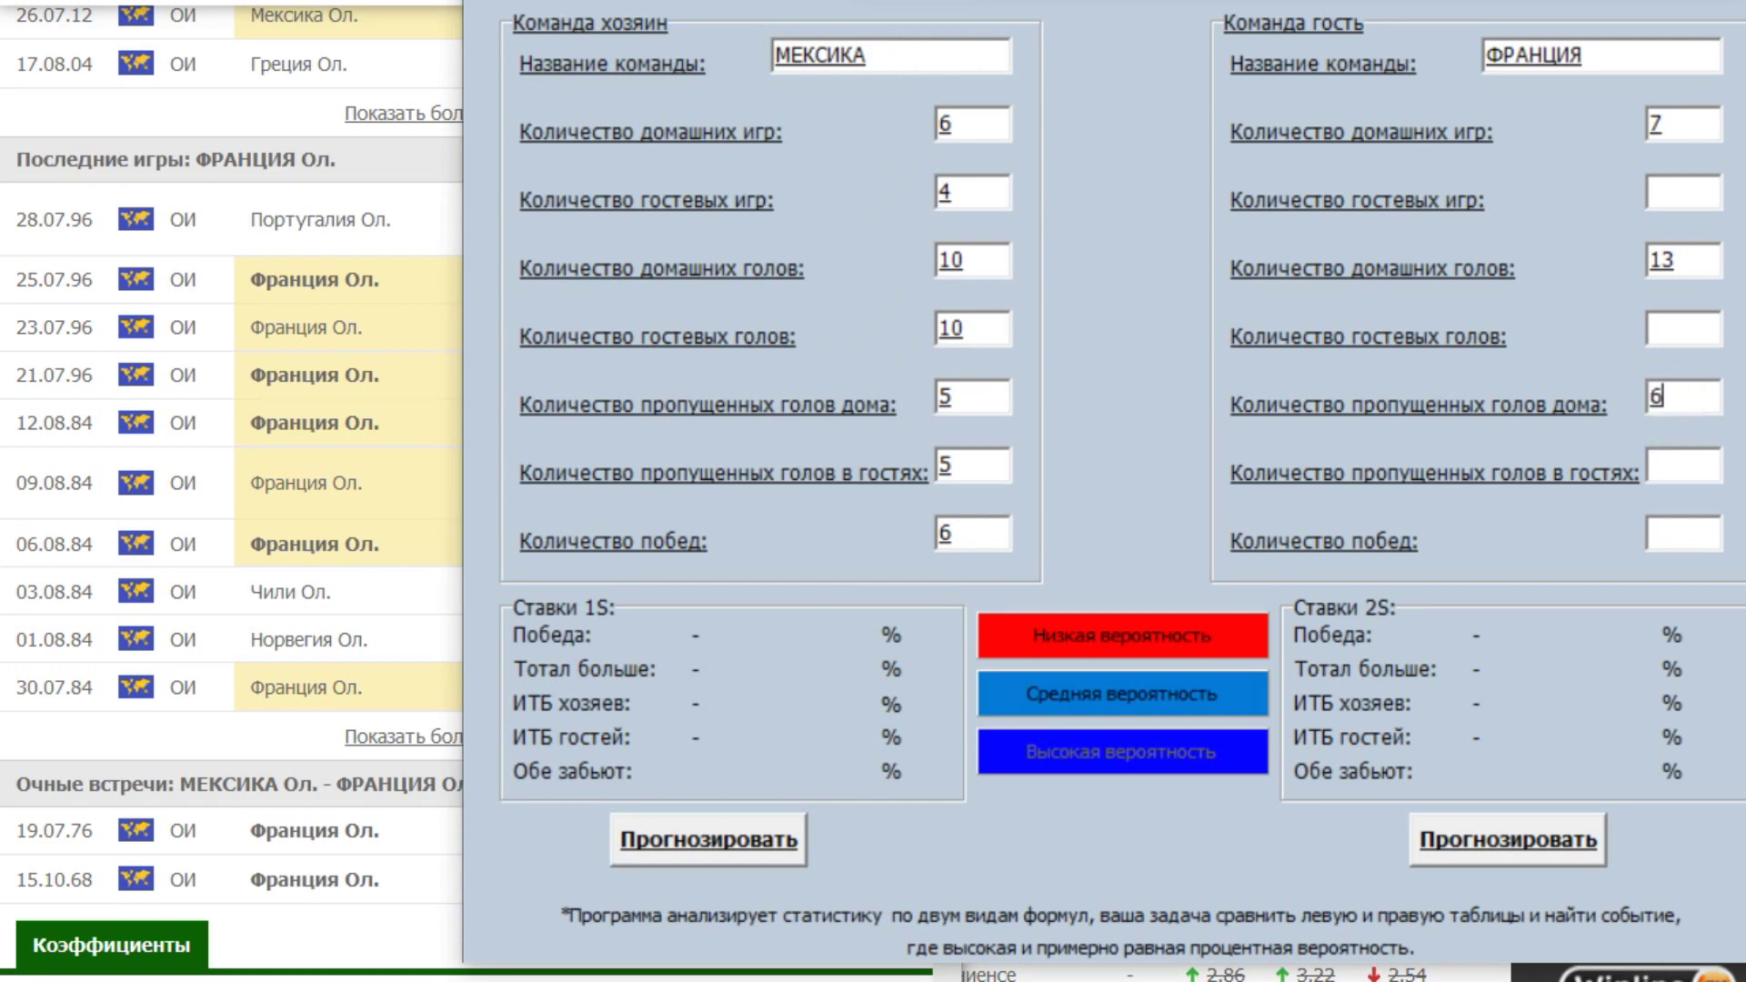
- Count France's away results and enter 3 away games and 4 away goals for the guest team
left_click(1642, 195)
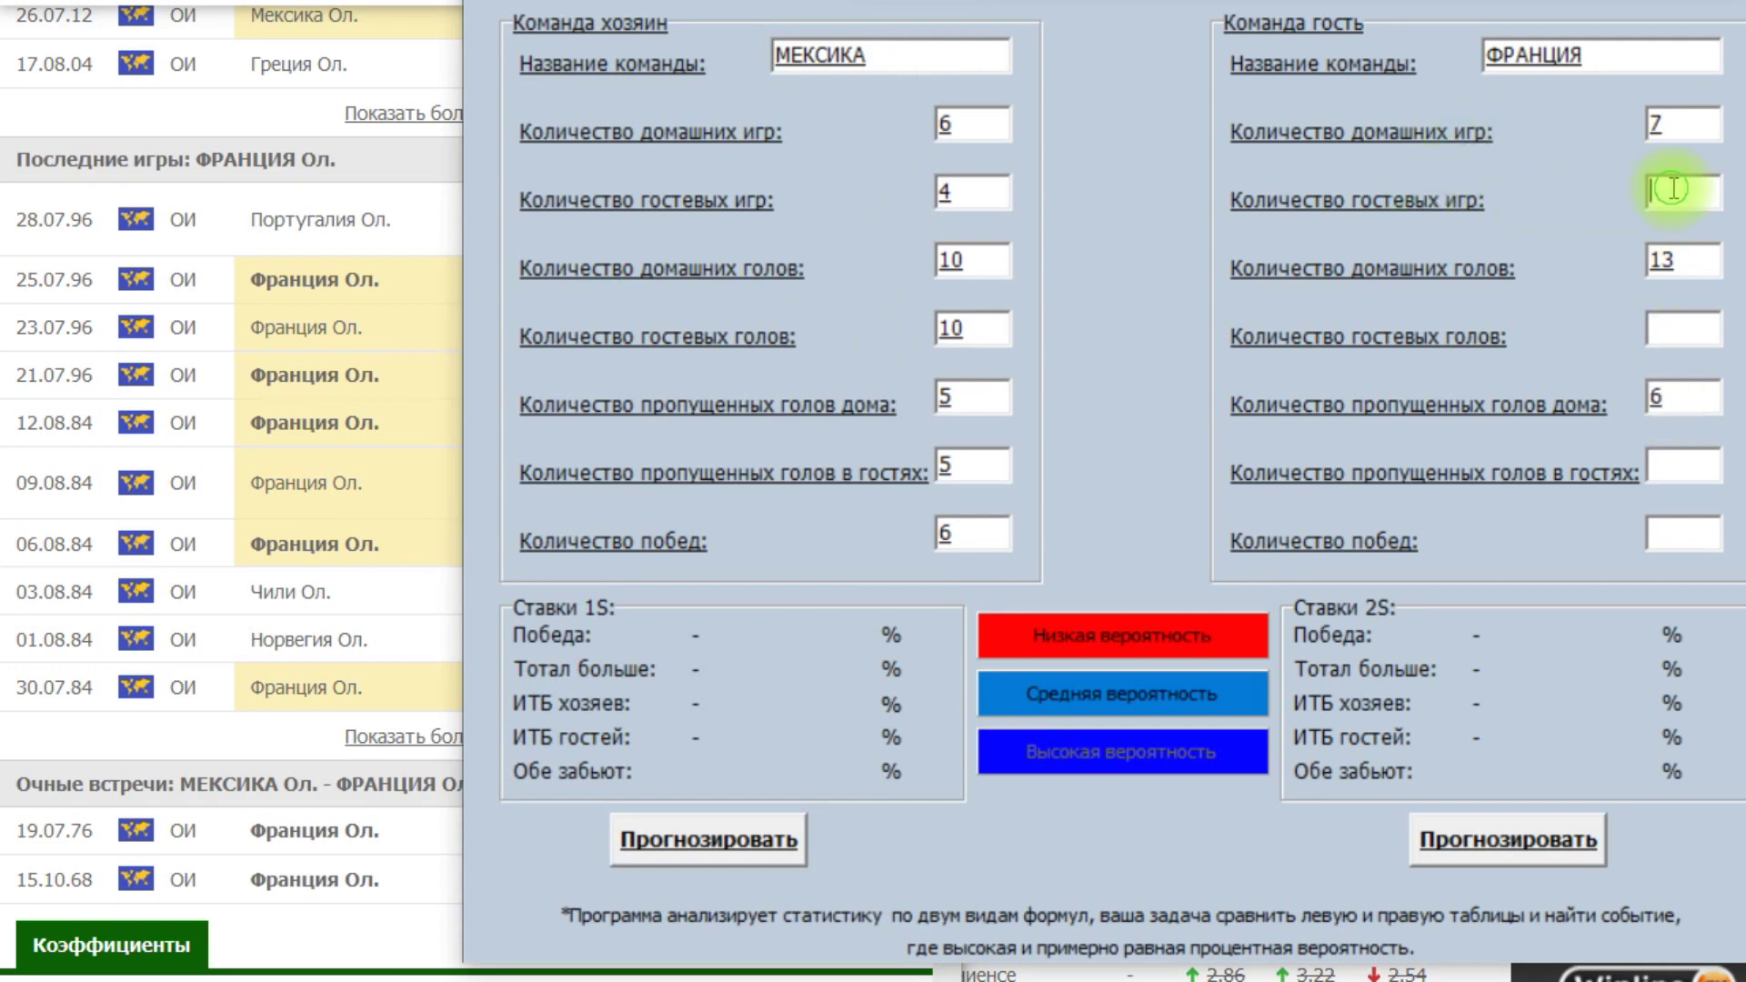
left_click(382, 144)
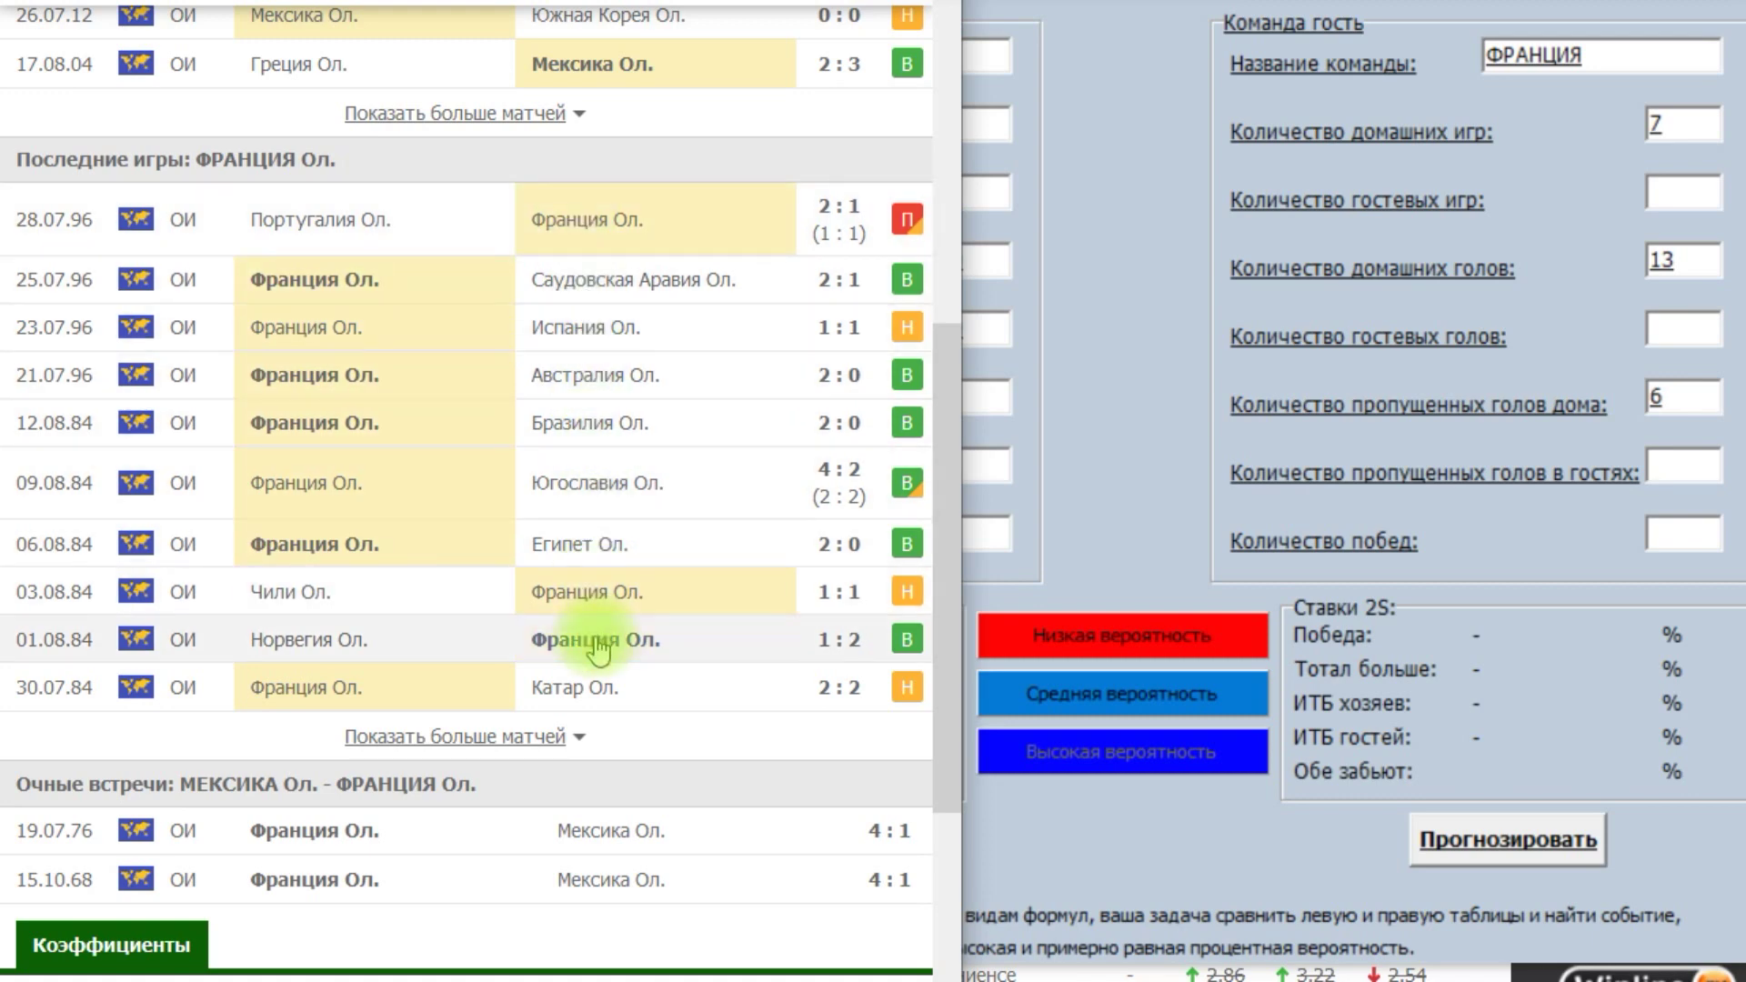
left_click(1666, 191)
type("3")
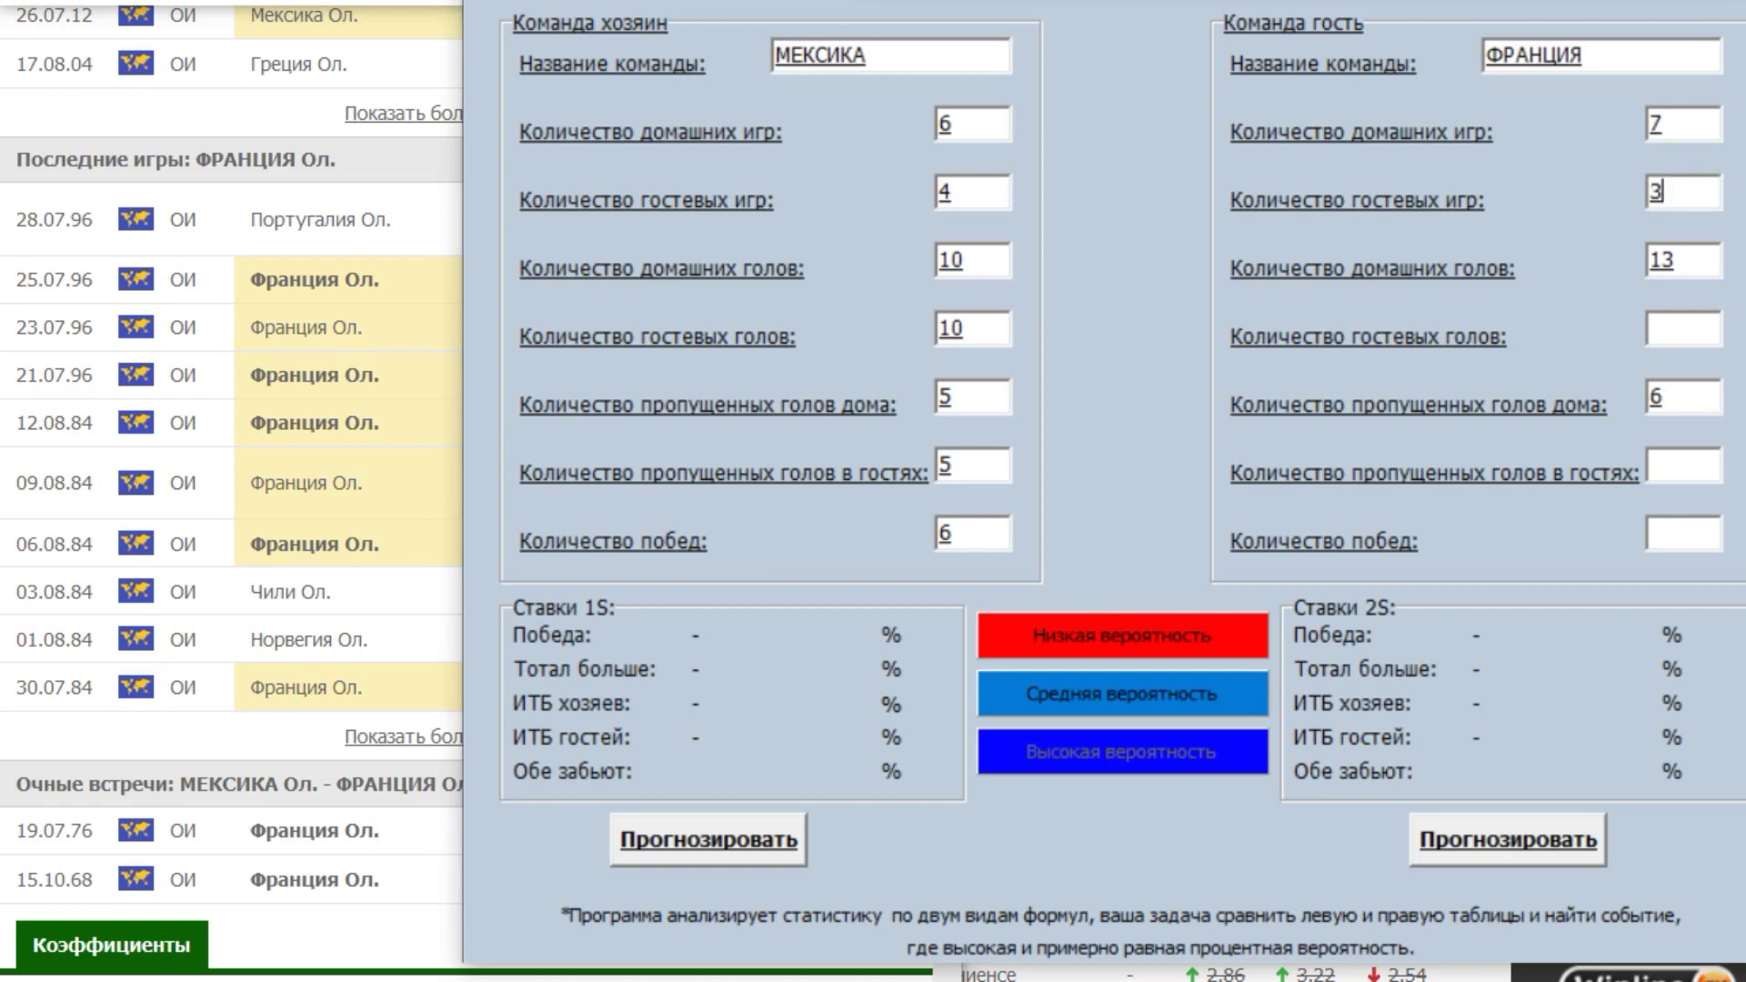
left_click(1660, 329)
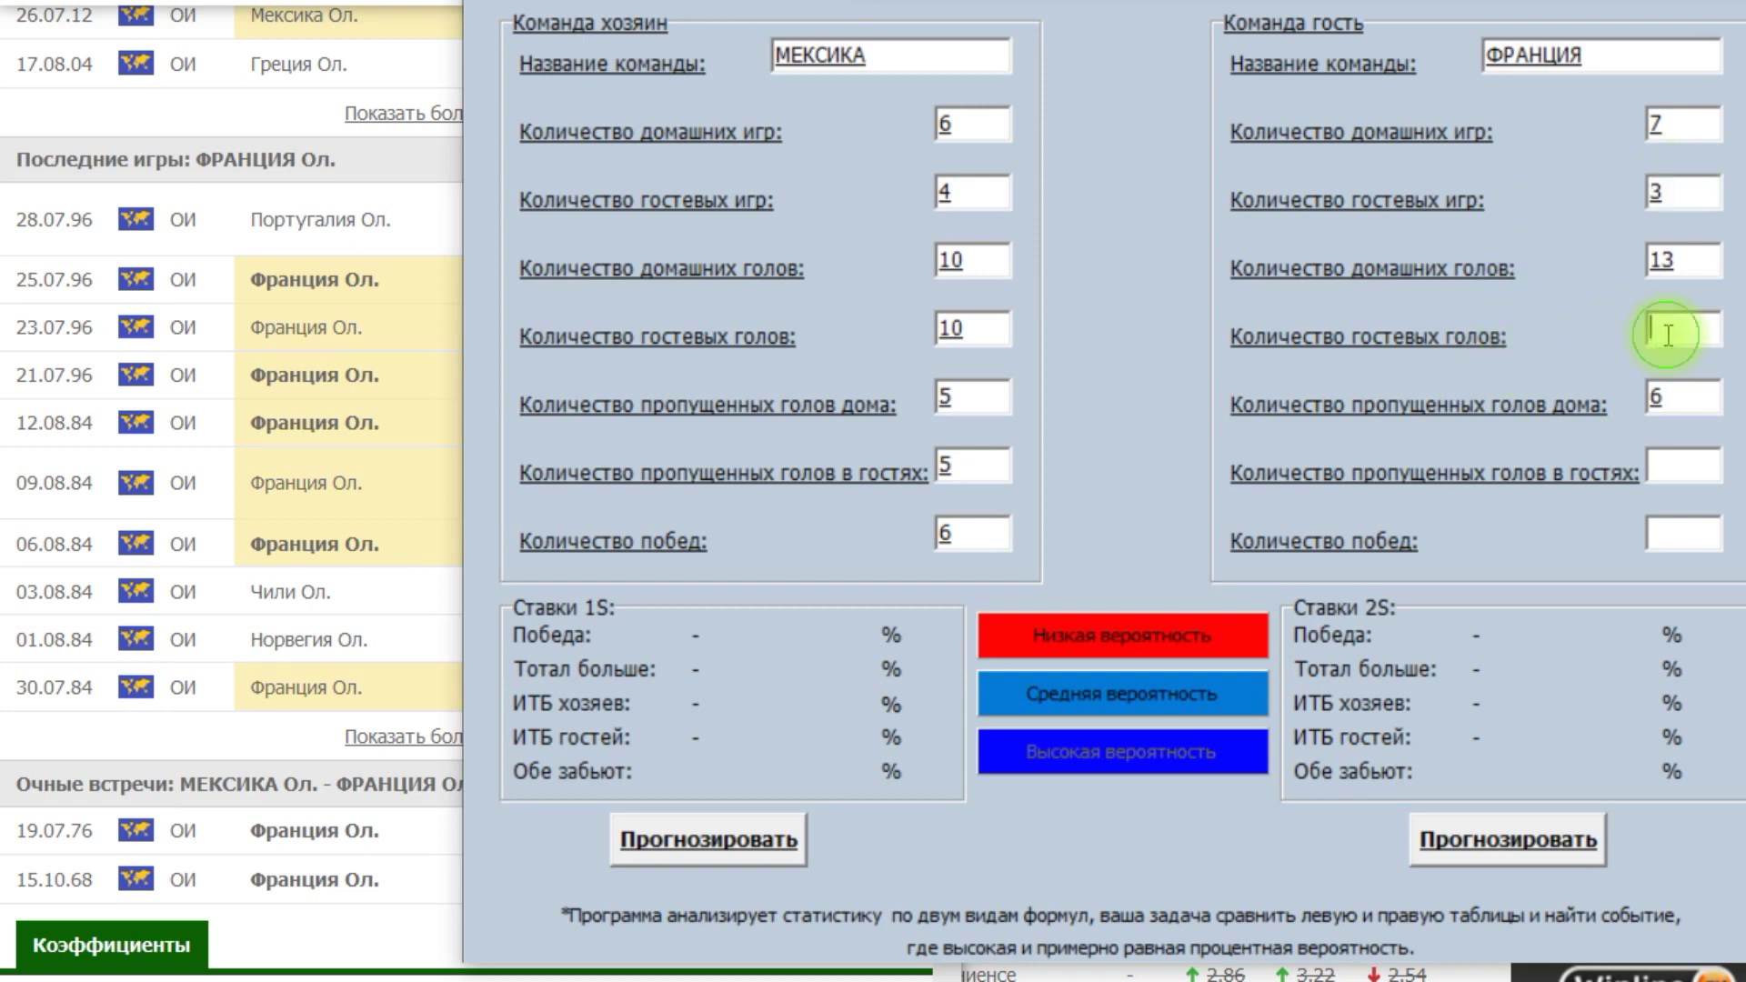
left_click(424, 157)
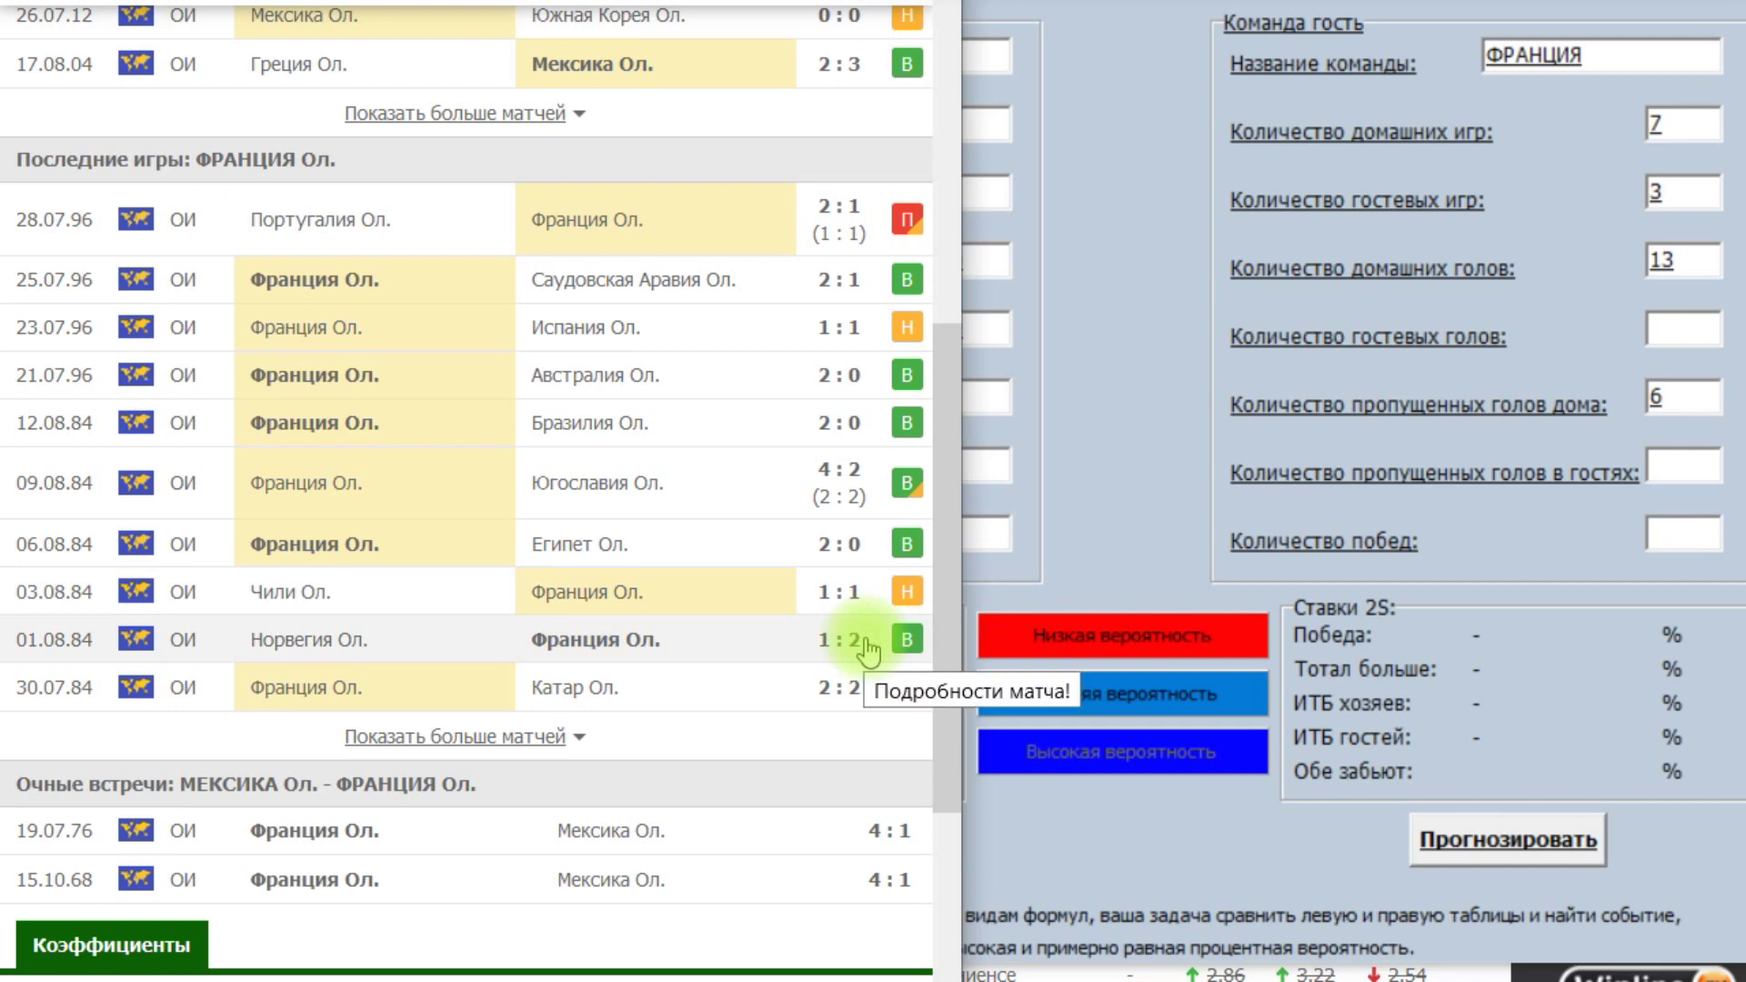
left_click(1657, 332)
type("4")
- Enter 3 goals conceded away and 5 wins for France, based on its latest results
left_click(1678, 466)
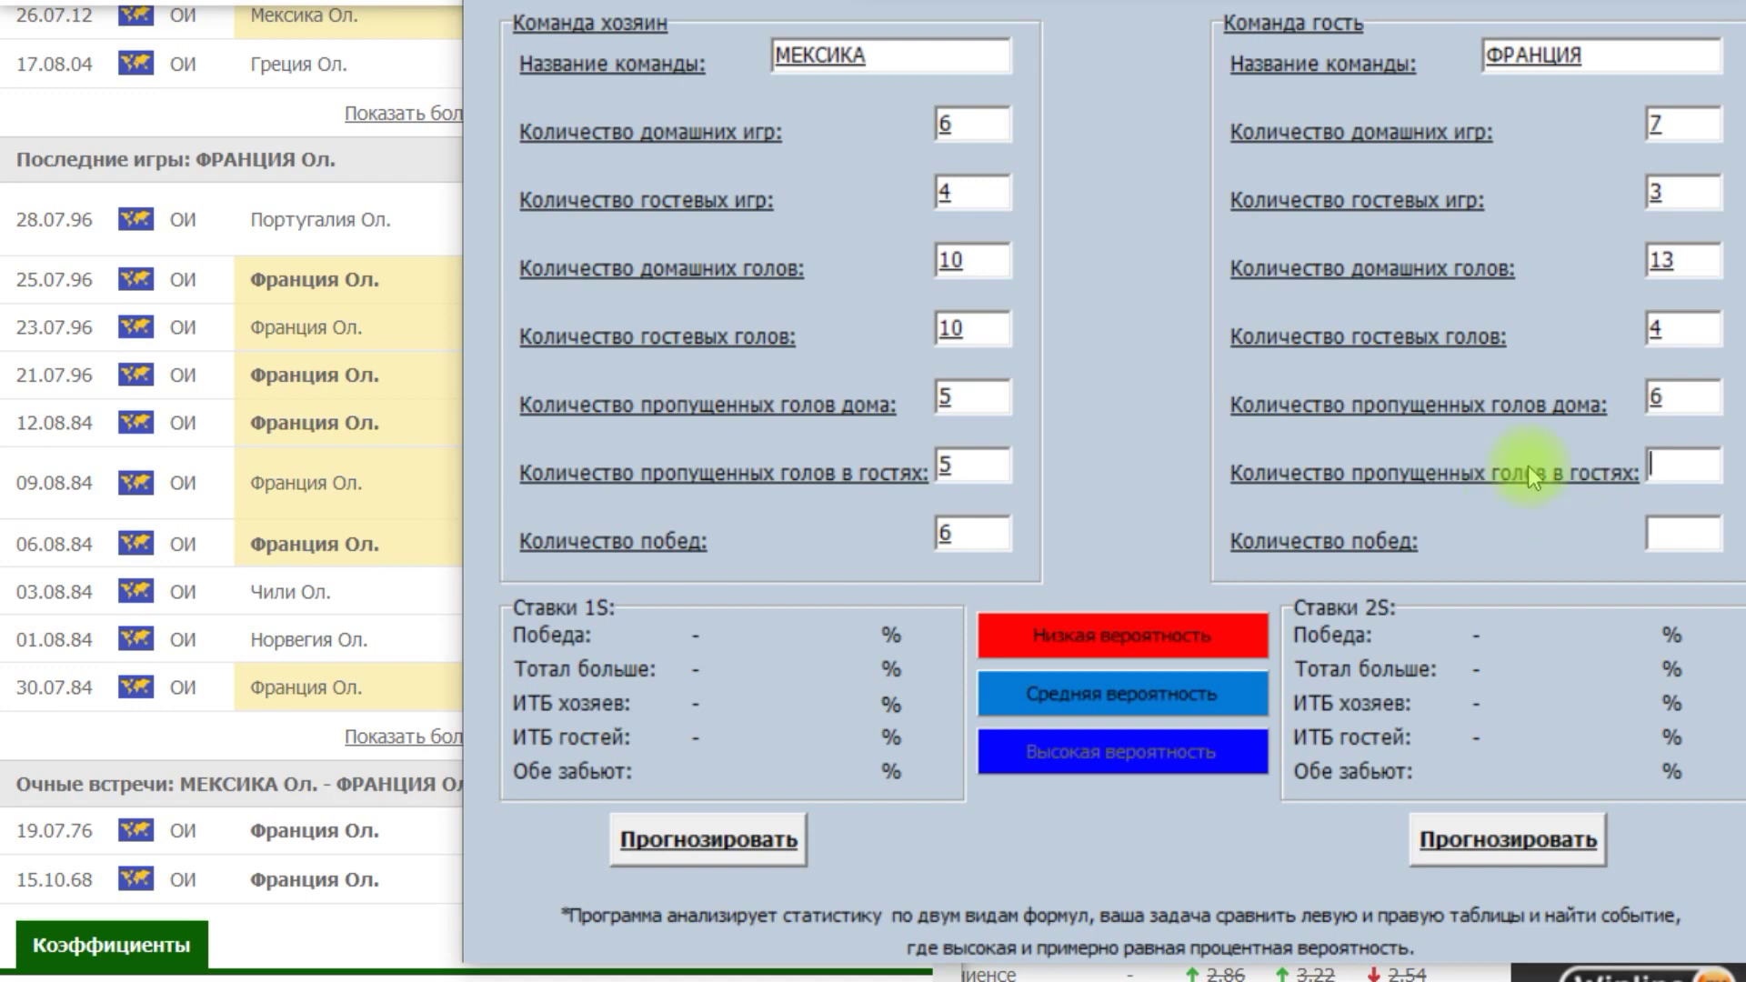
left_click(400, 153)
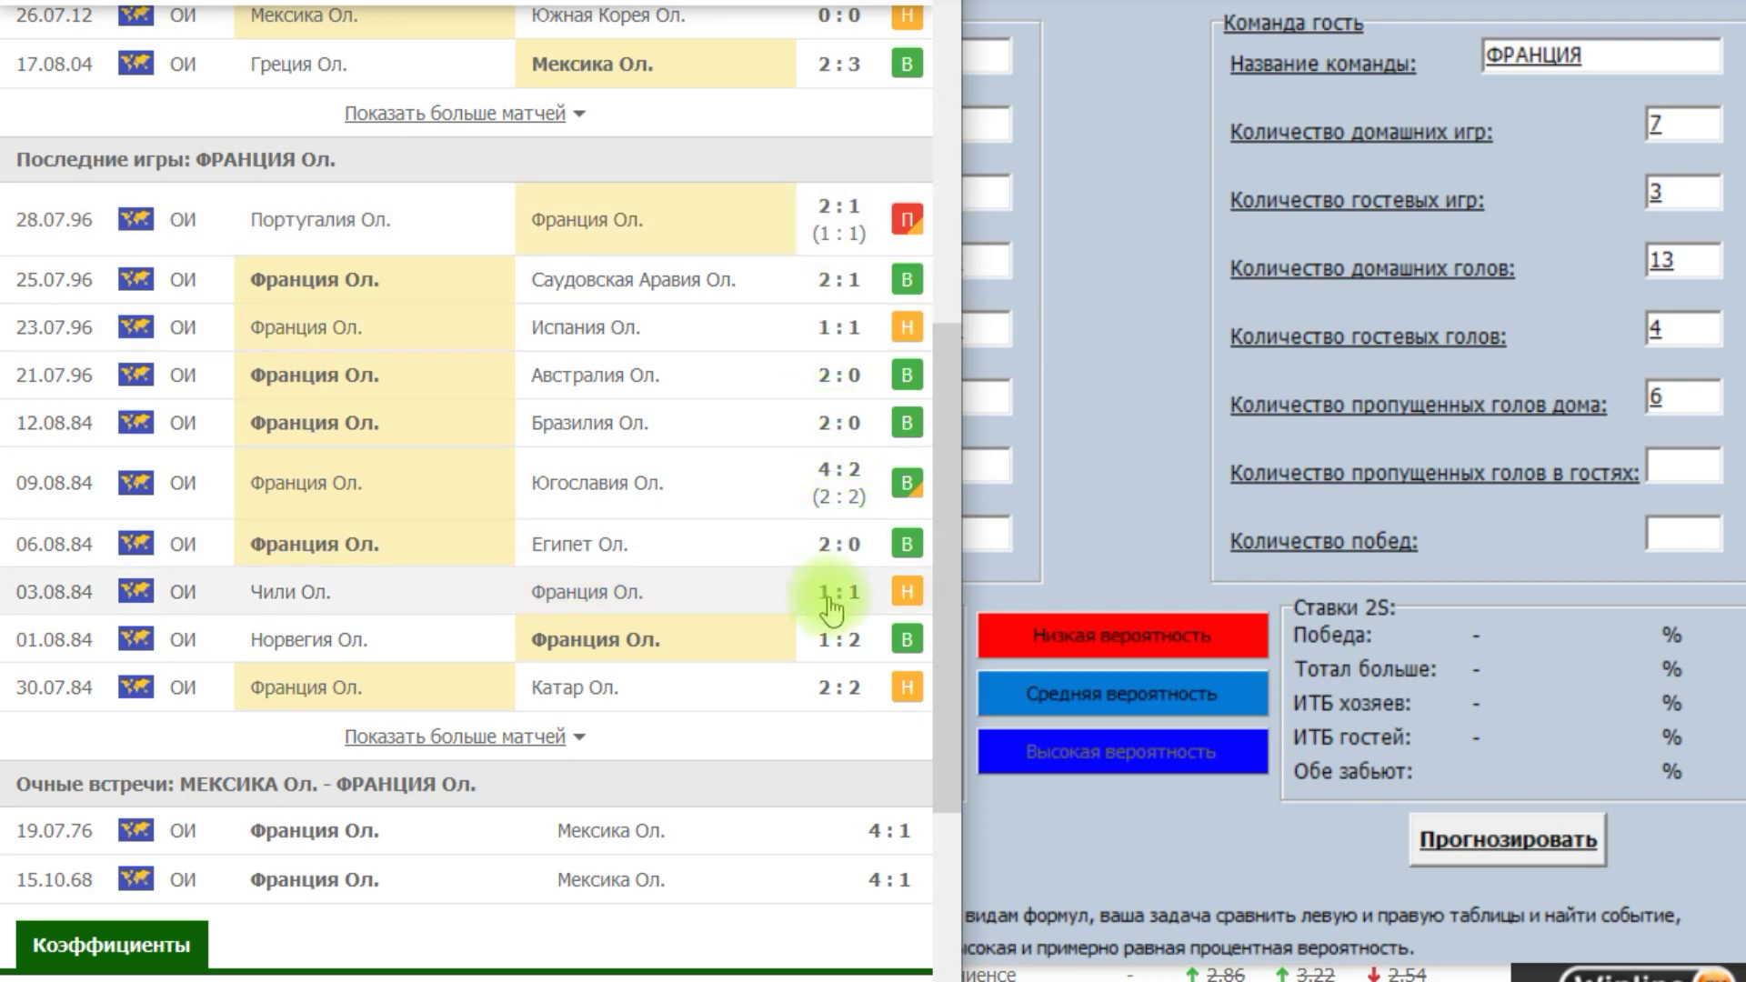
left_click(1690, 467)
type("3")
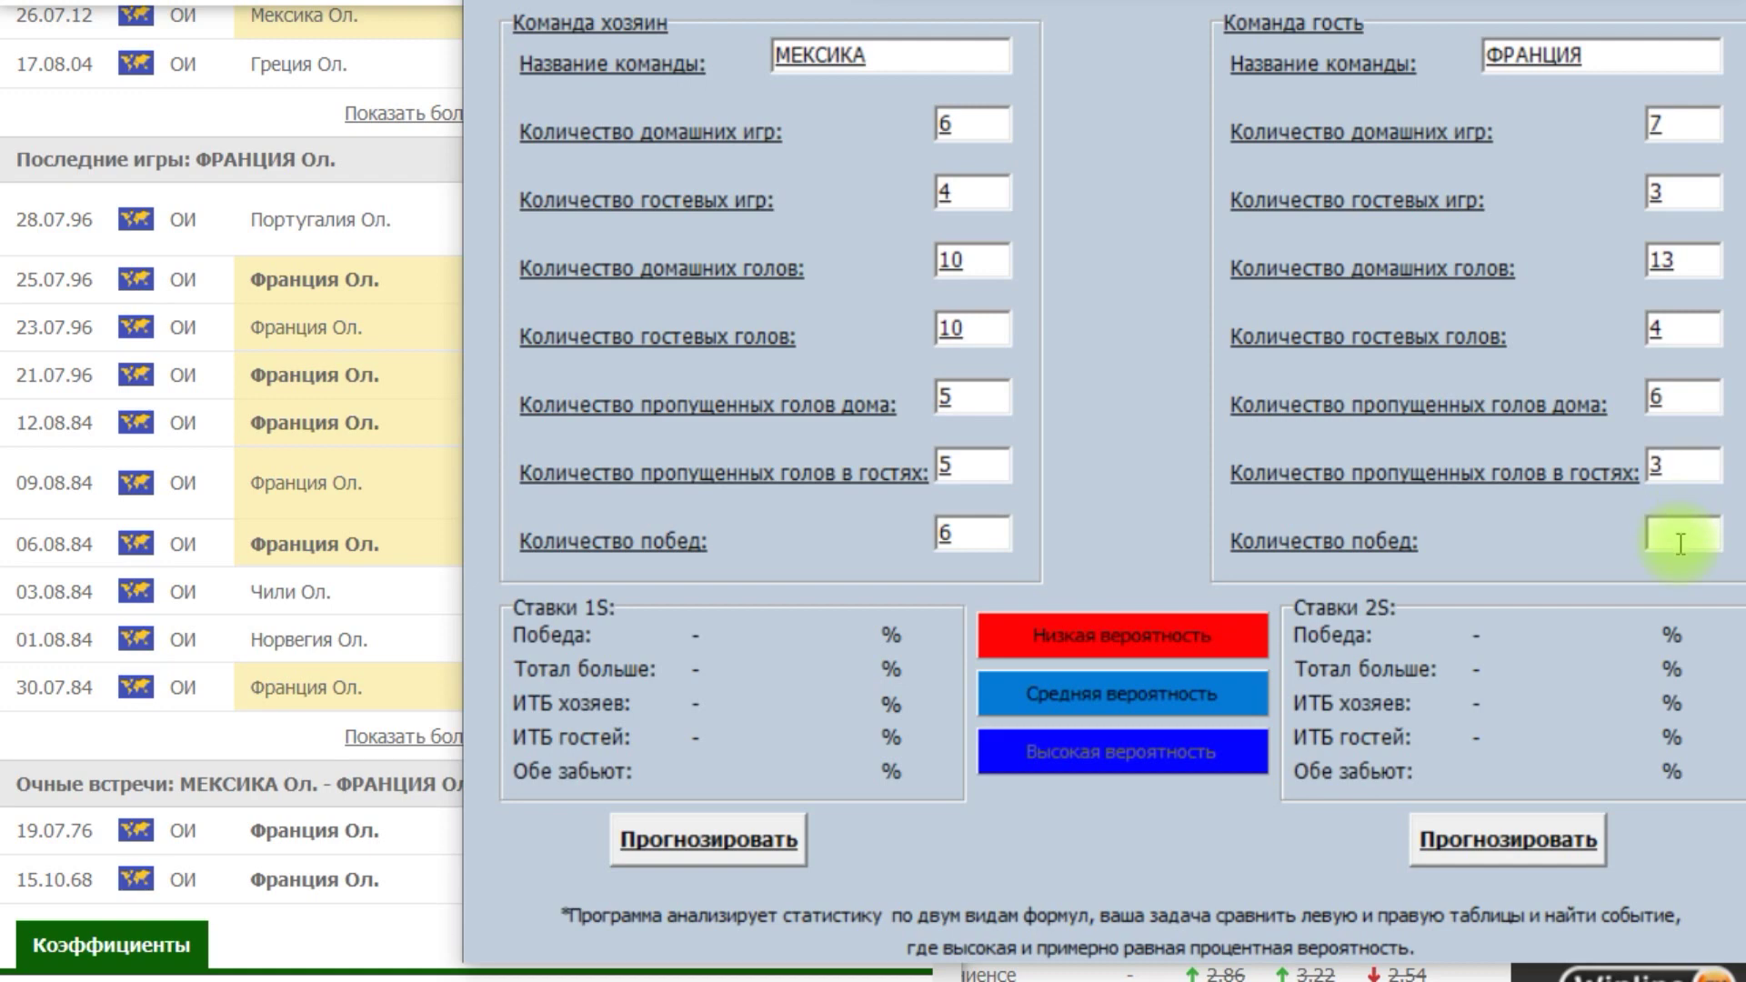
left_click(409, 157)
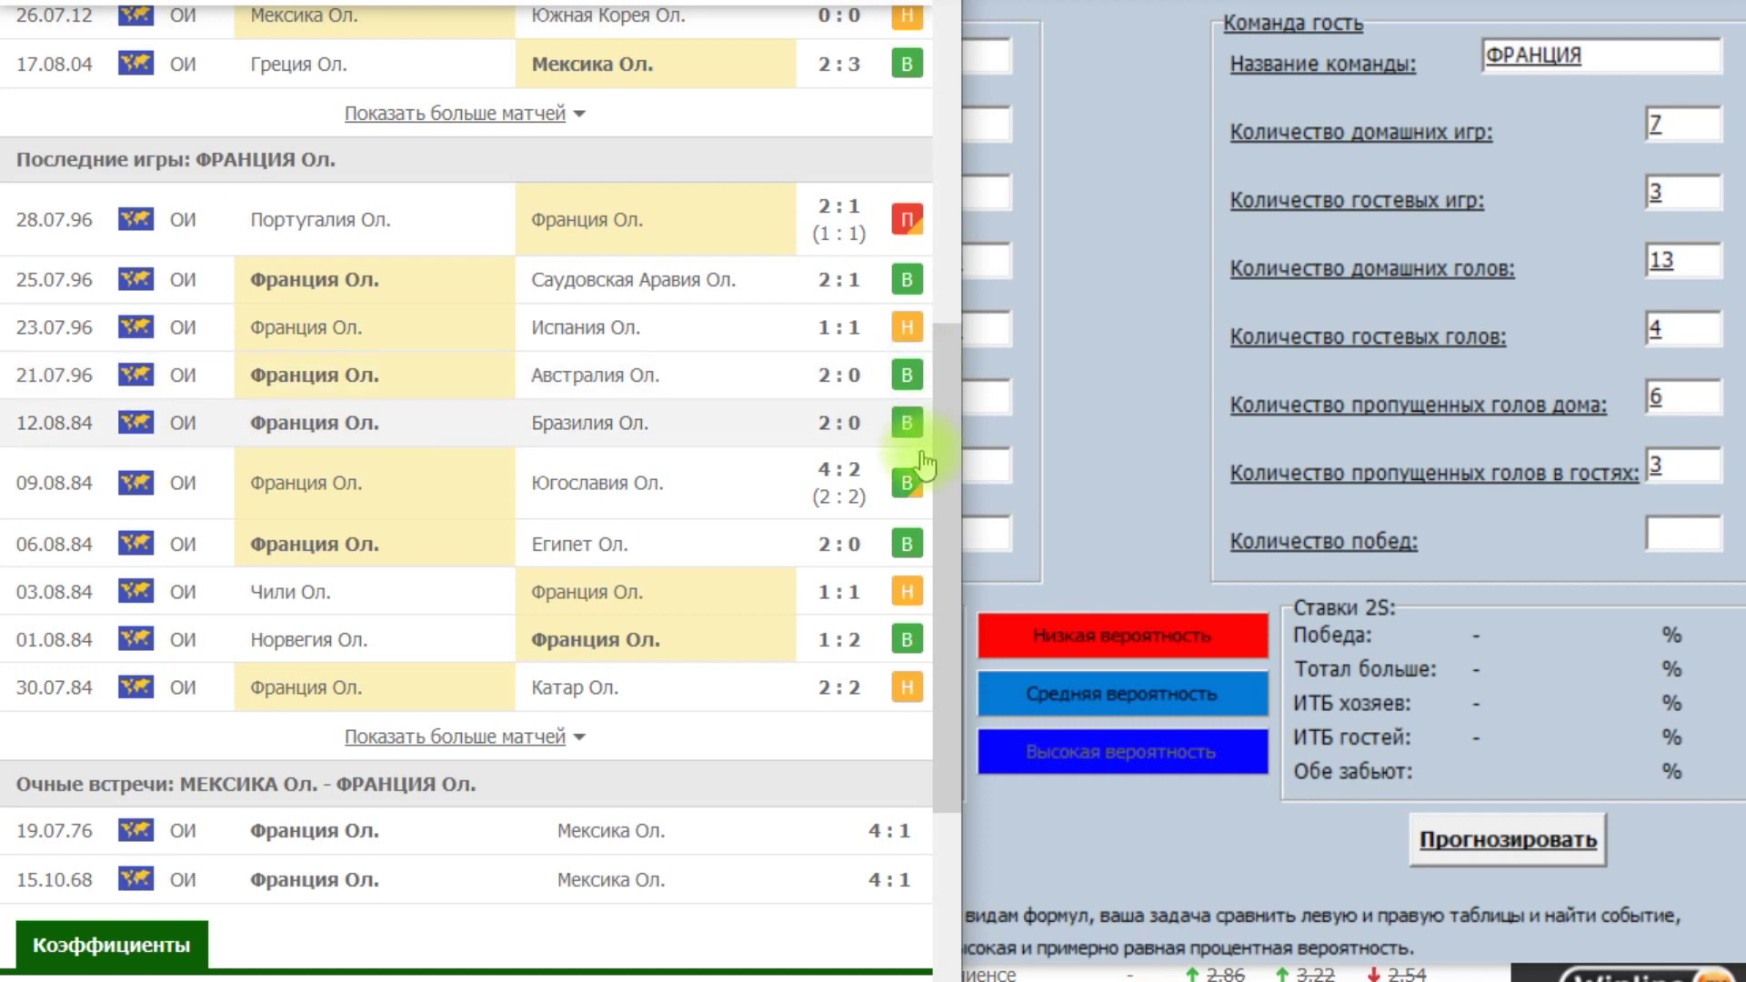
left_click(1696, 536)
type("5")
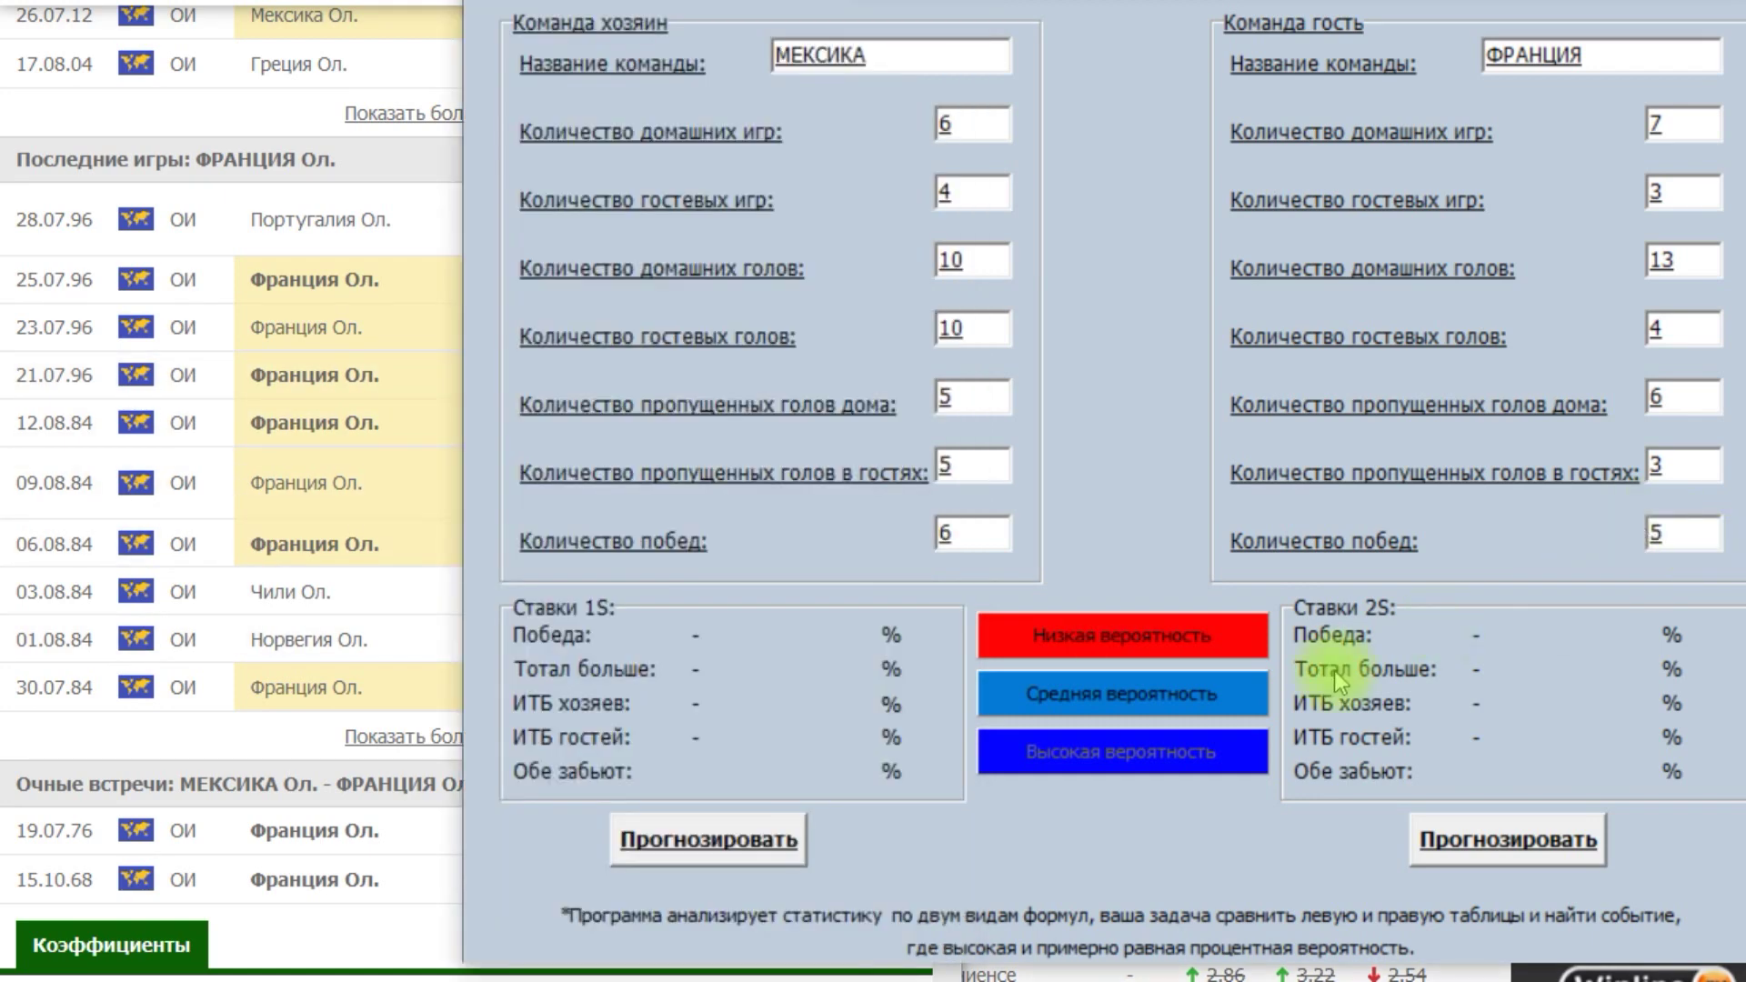
- Run both the 1S and 2S forecasts for the Mexico–France match
left_click(777, 835)
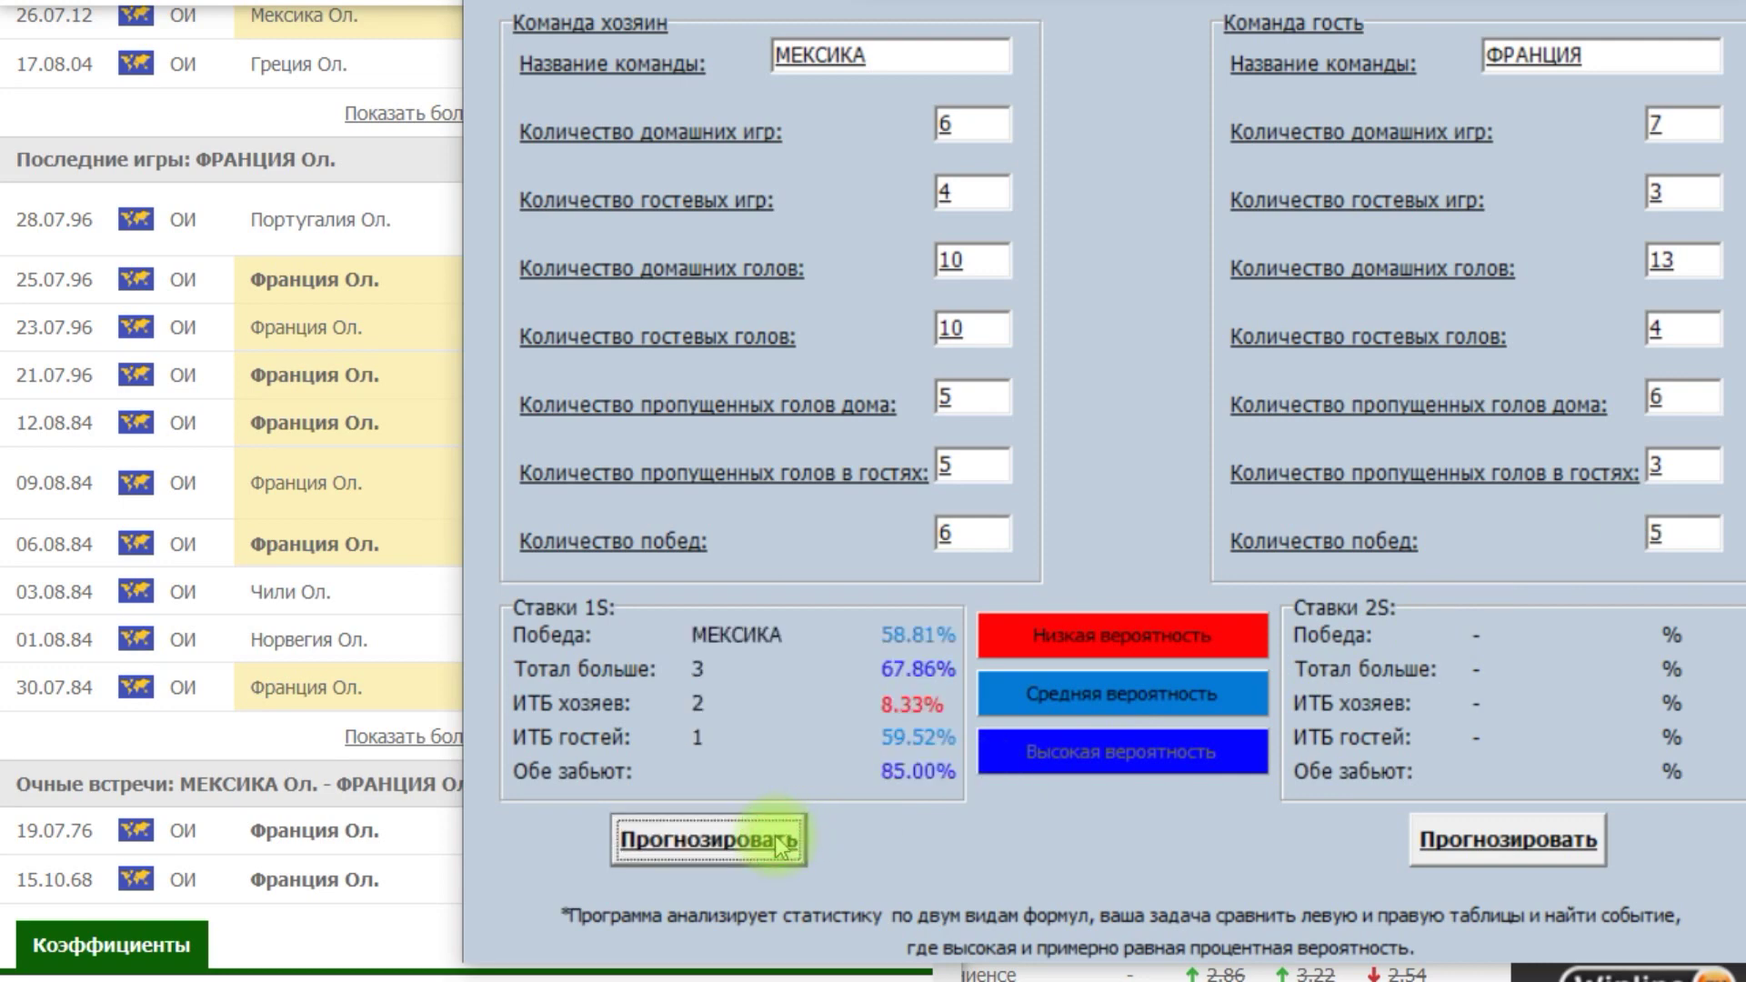
left_click(1512, 850)
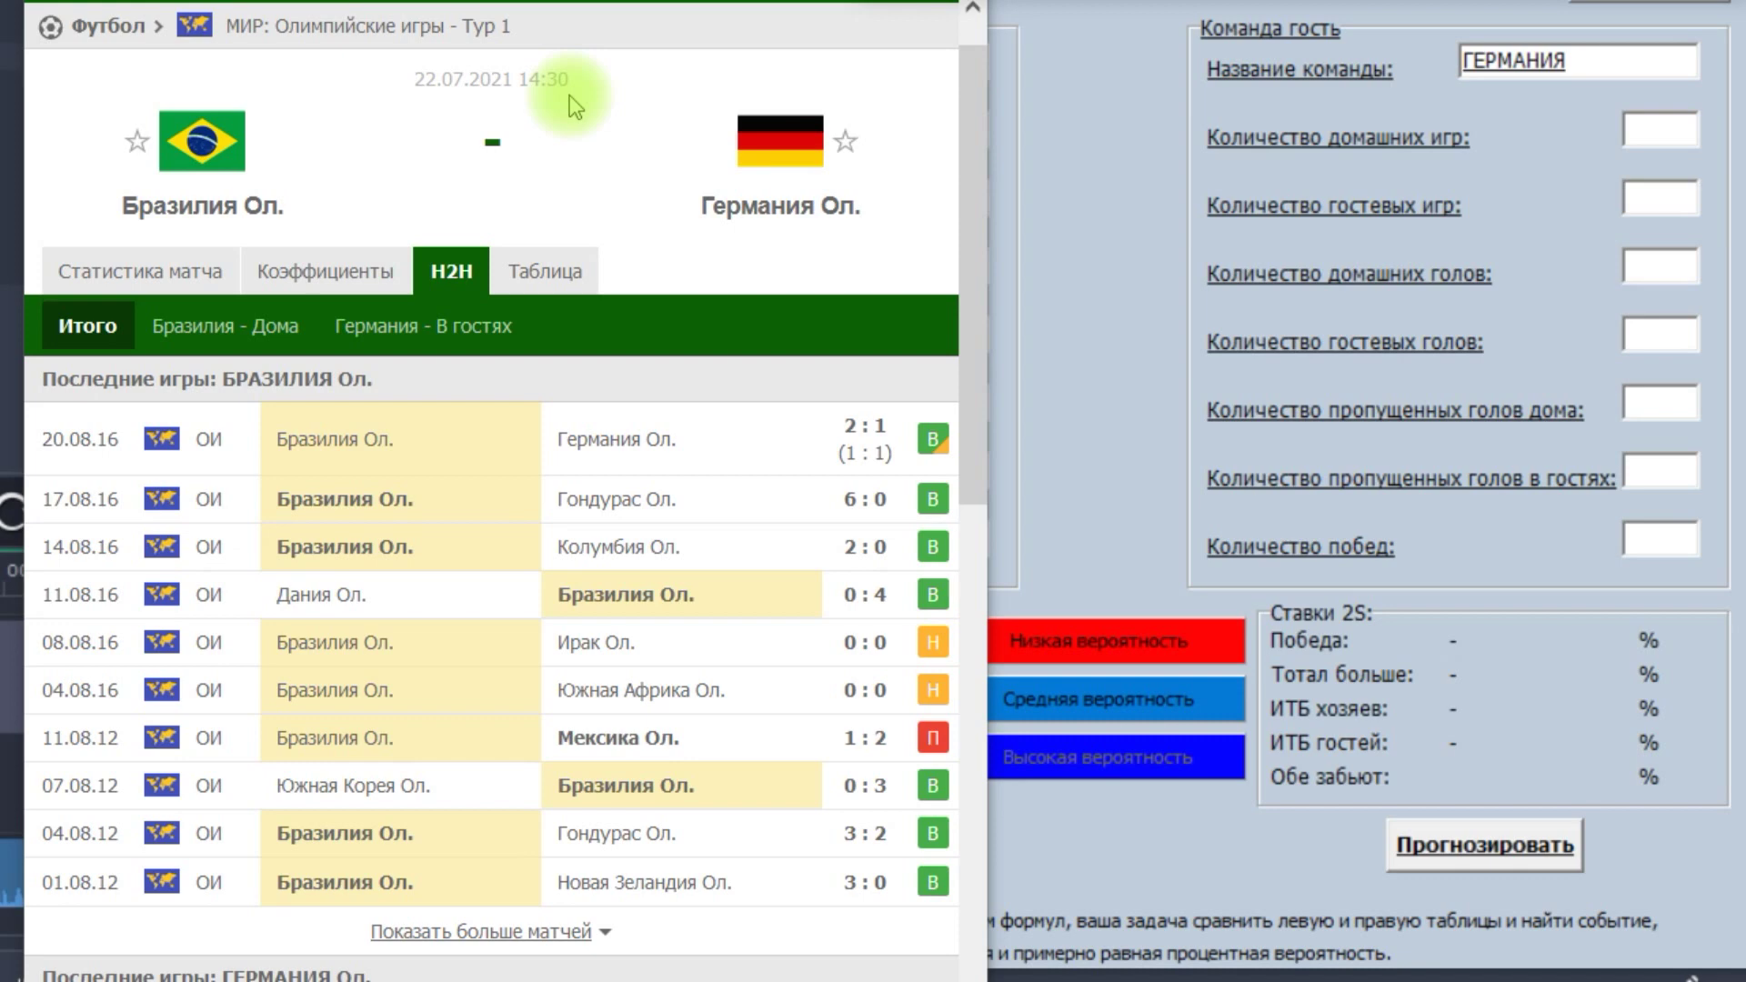
- Review Brazil's and Germany's latest Olympic results and enter 8 home games and 2 away games for the host team Brazil
left_click_drag(974, 156, 982, 271)
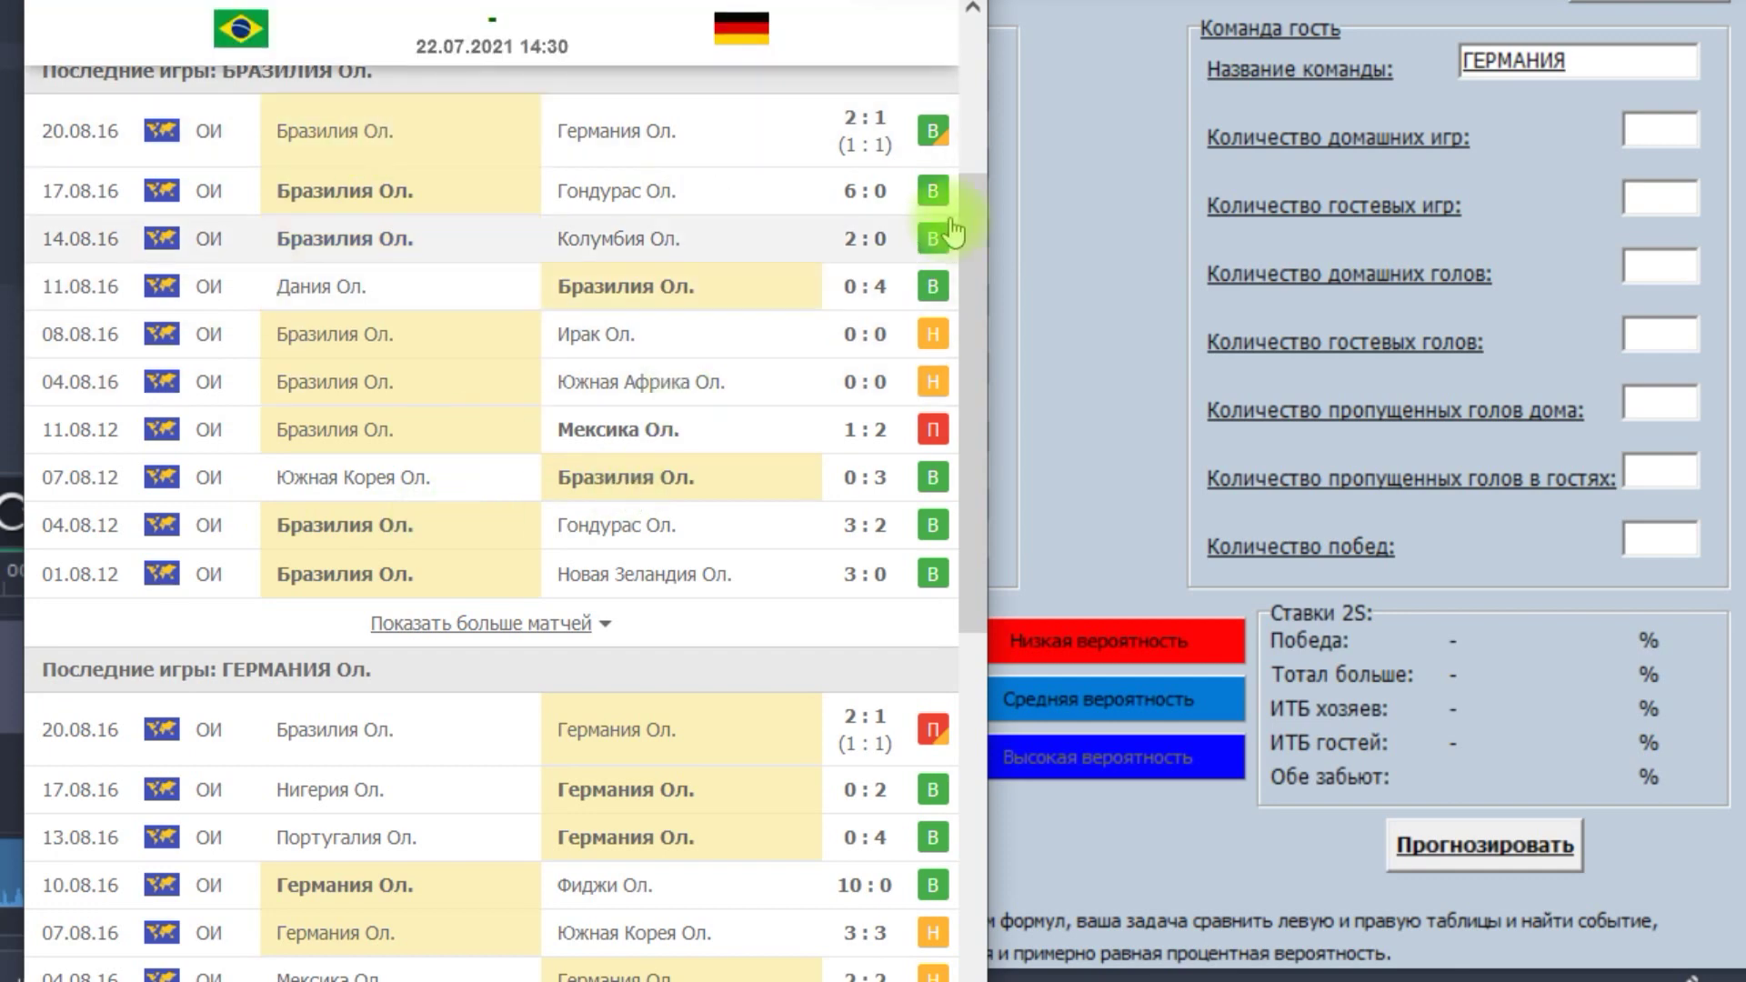
left_click_drag(967, 223, 975, 471)
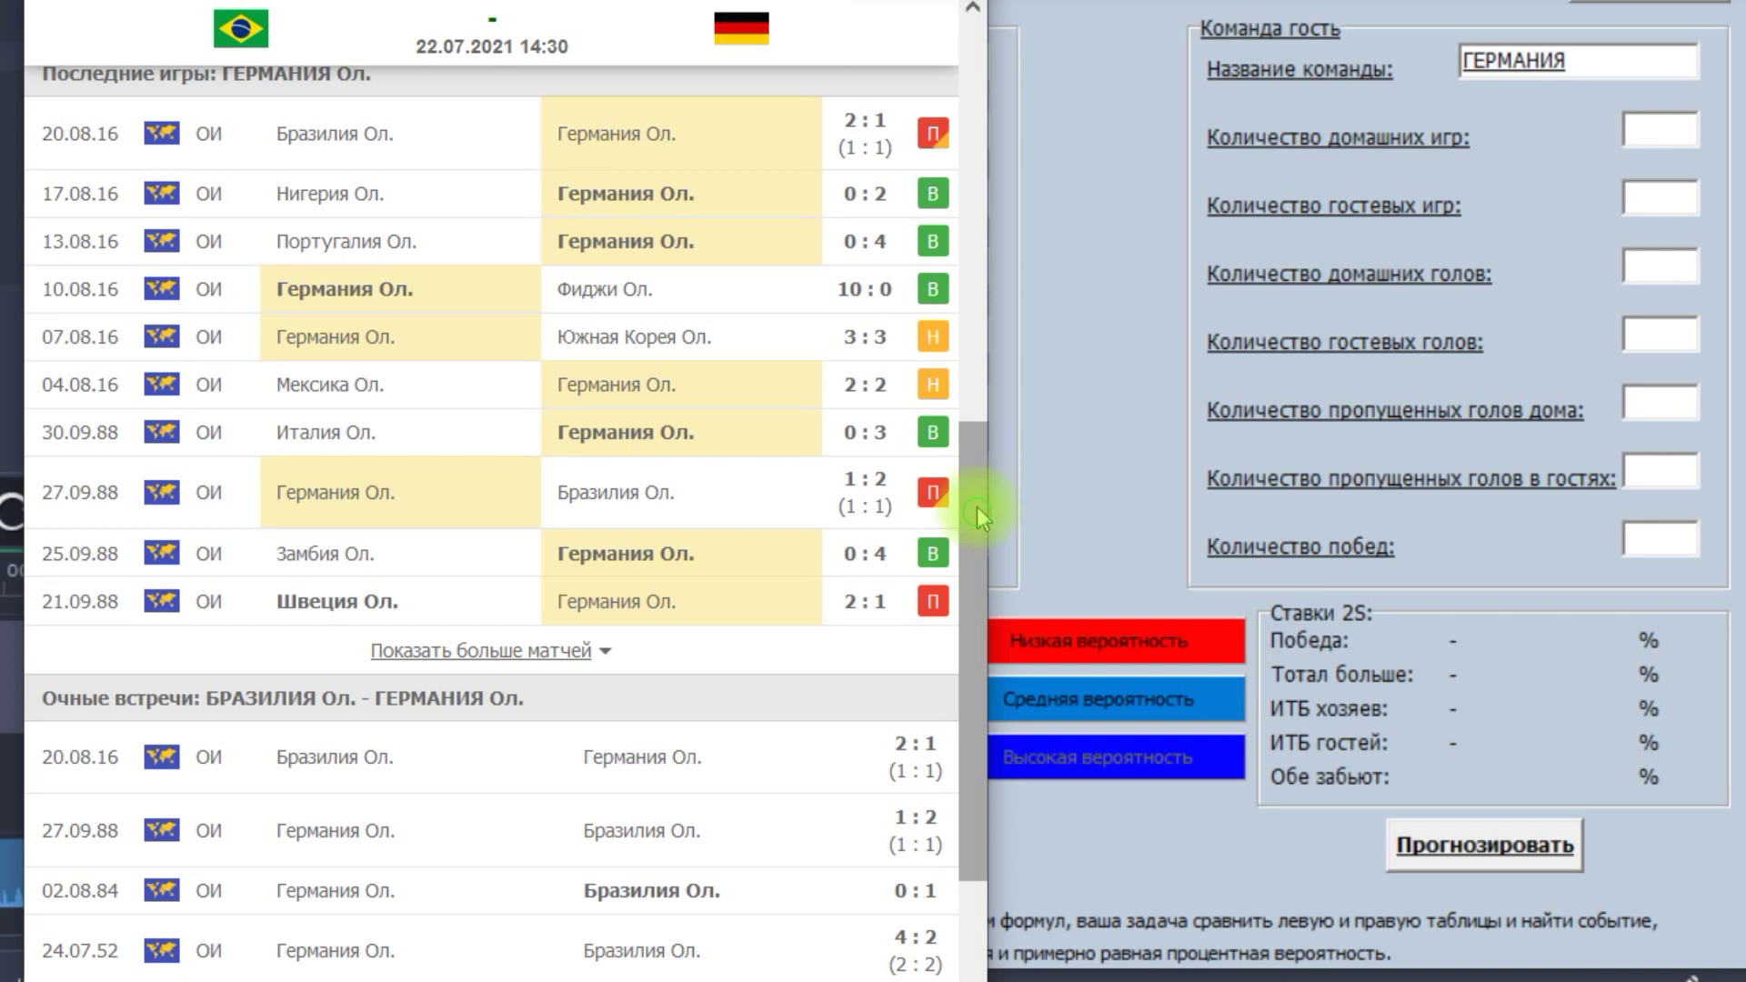
left_click_drag(978, 509, 1013, 271)
key("Home")
left_click(1089, 199)
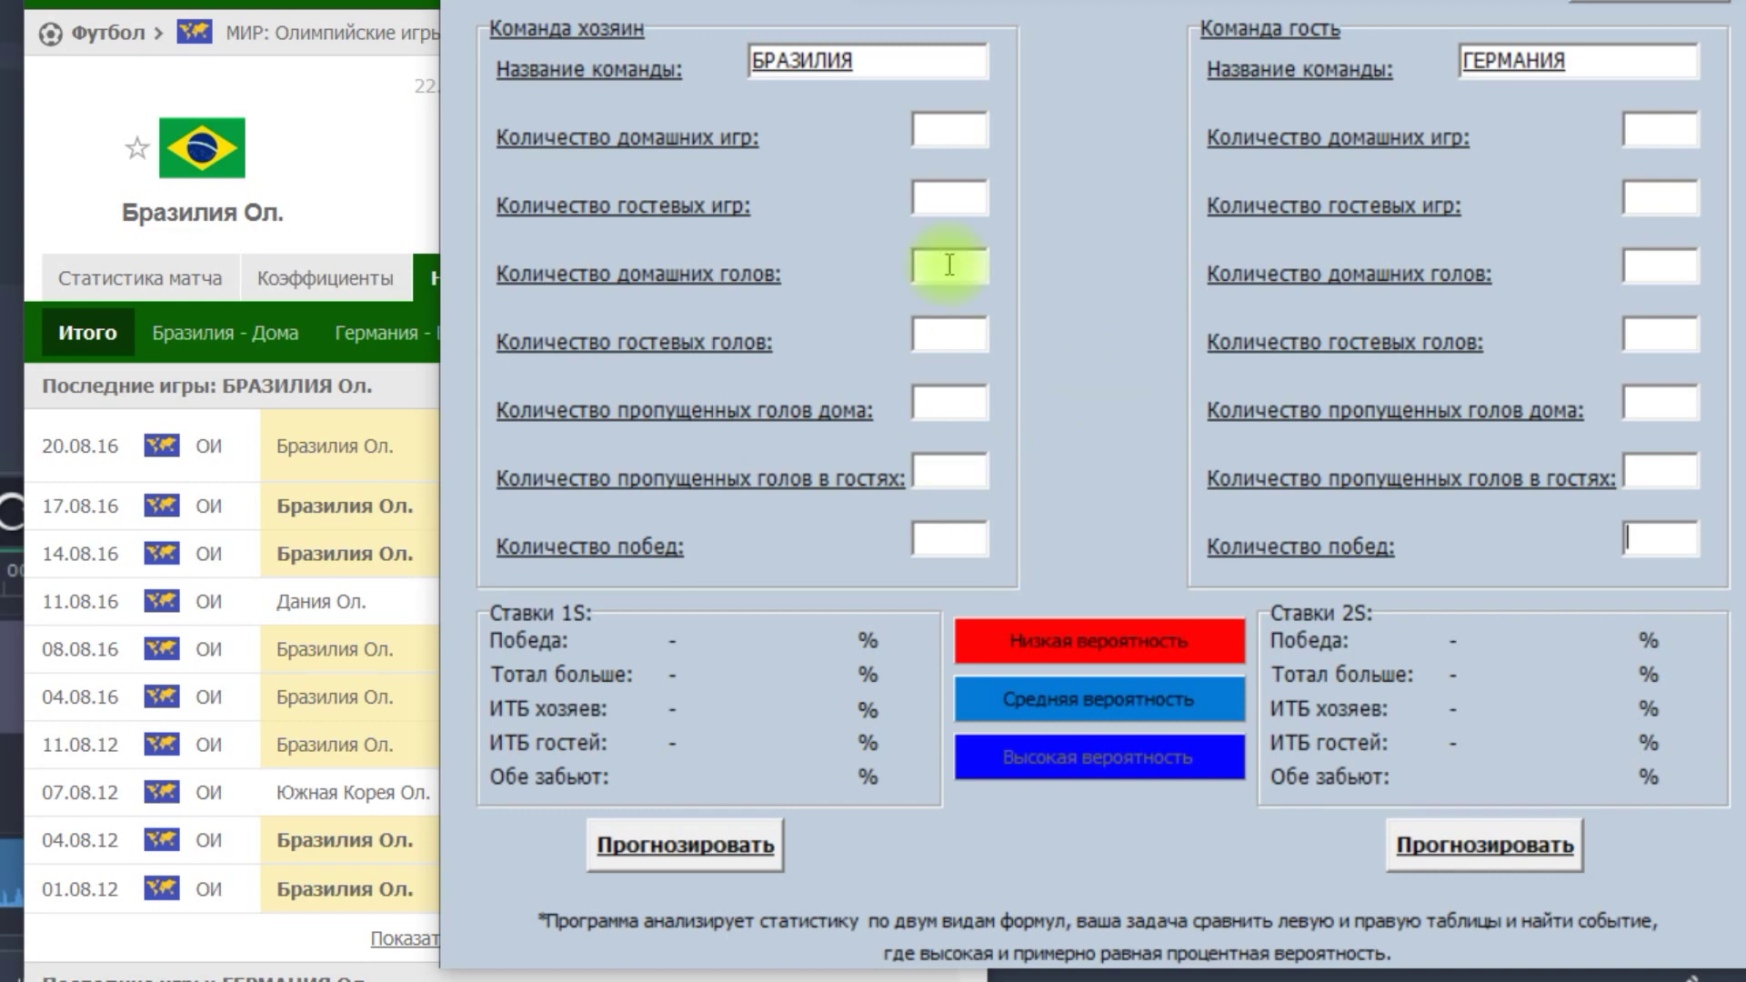
left_click(934, 131)
type("8")
left_click(938, 193)
type("2")
- Enter 16 home goals and 7 away goals scored for Brazil
left_click(944, 270)
type("16")
left_click(950, 340)
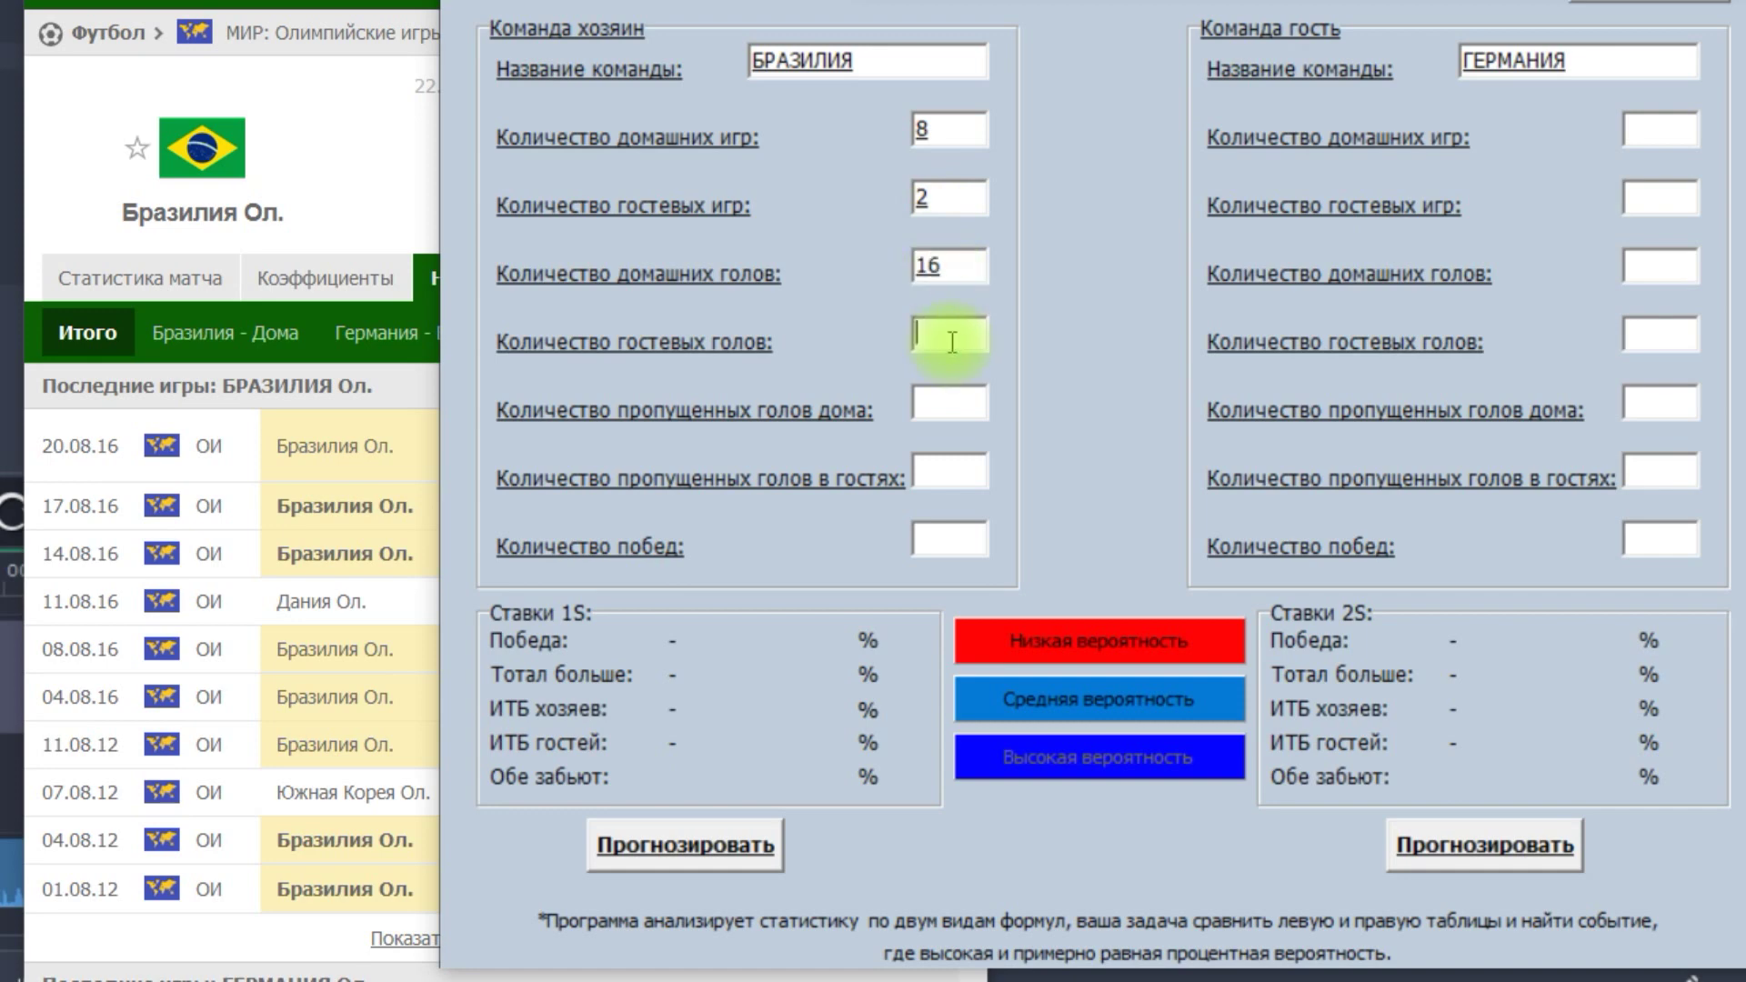
type("7")
- Enter 5 goals conceded at home, 0 conceded away and 6 wins for Brazil
left_click(953, 402)
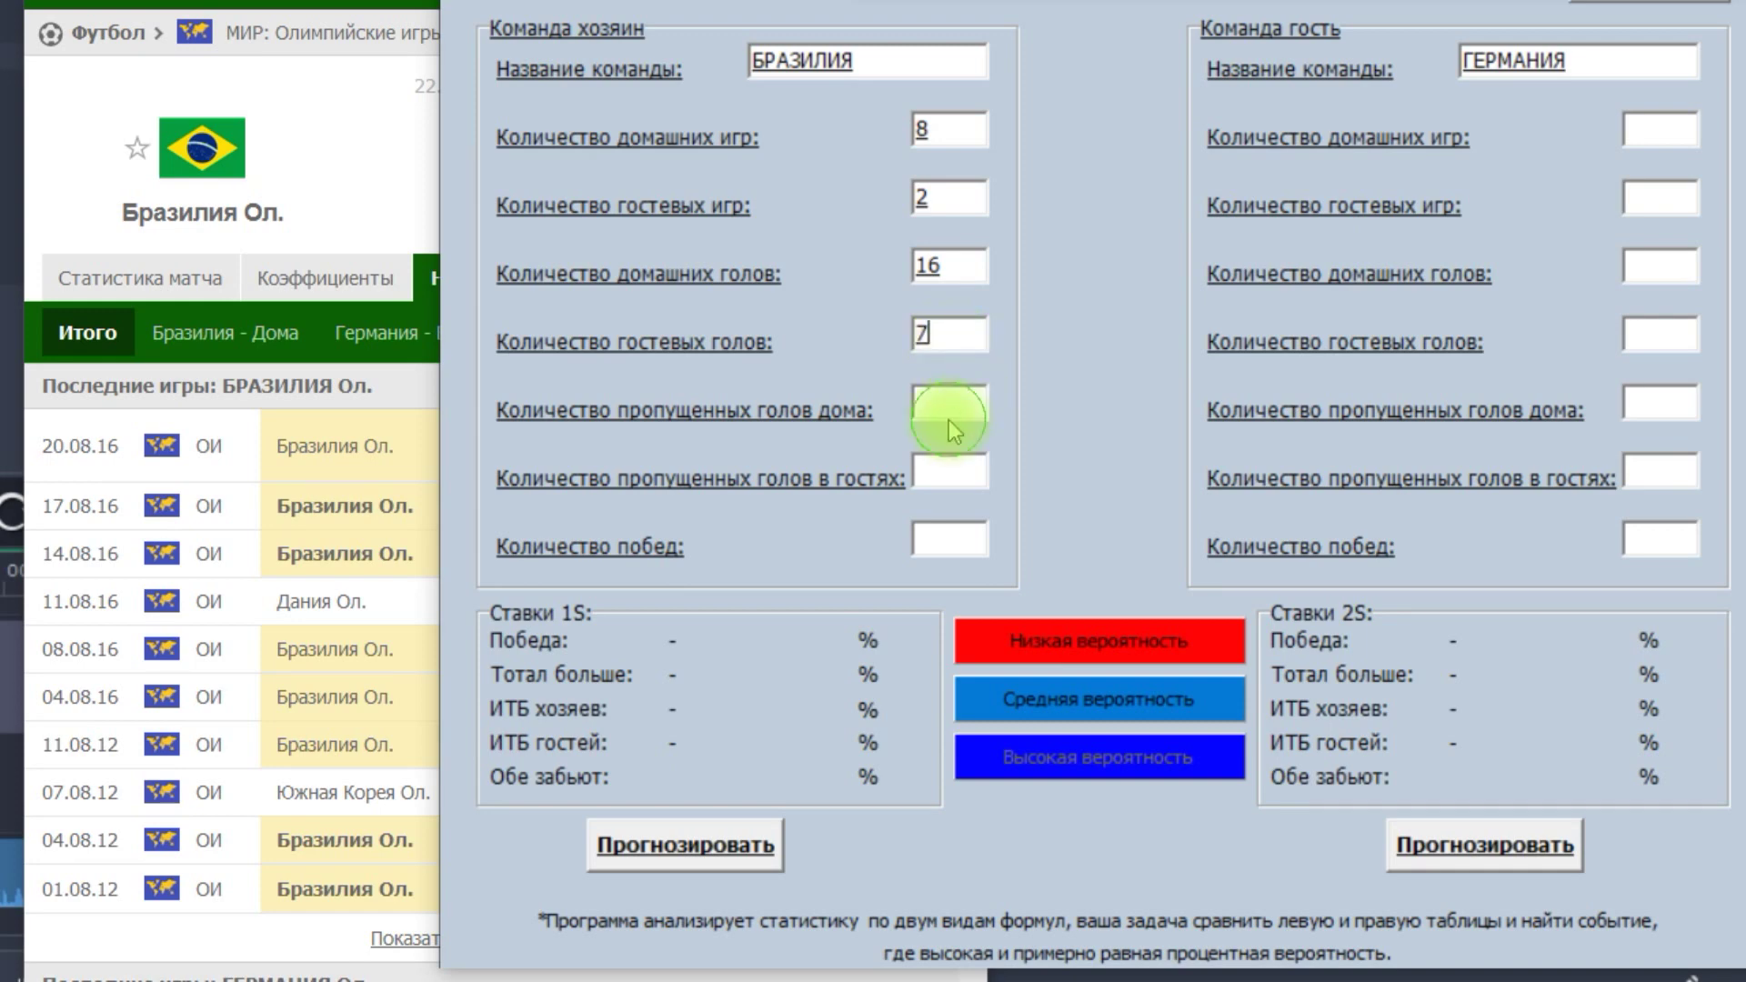
type("5")
left_click(937, 457)
type("0")
left_click(939, 539)
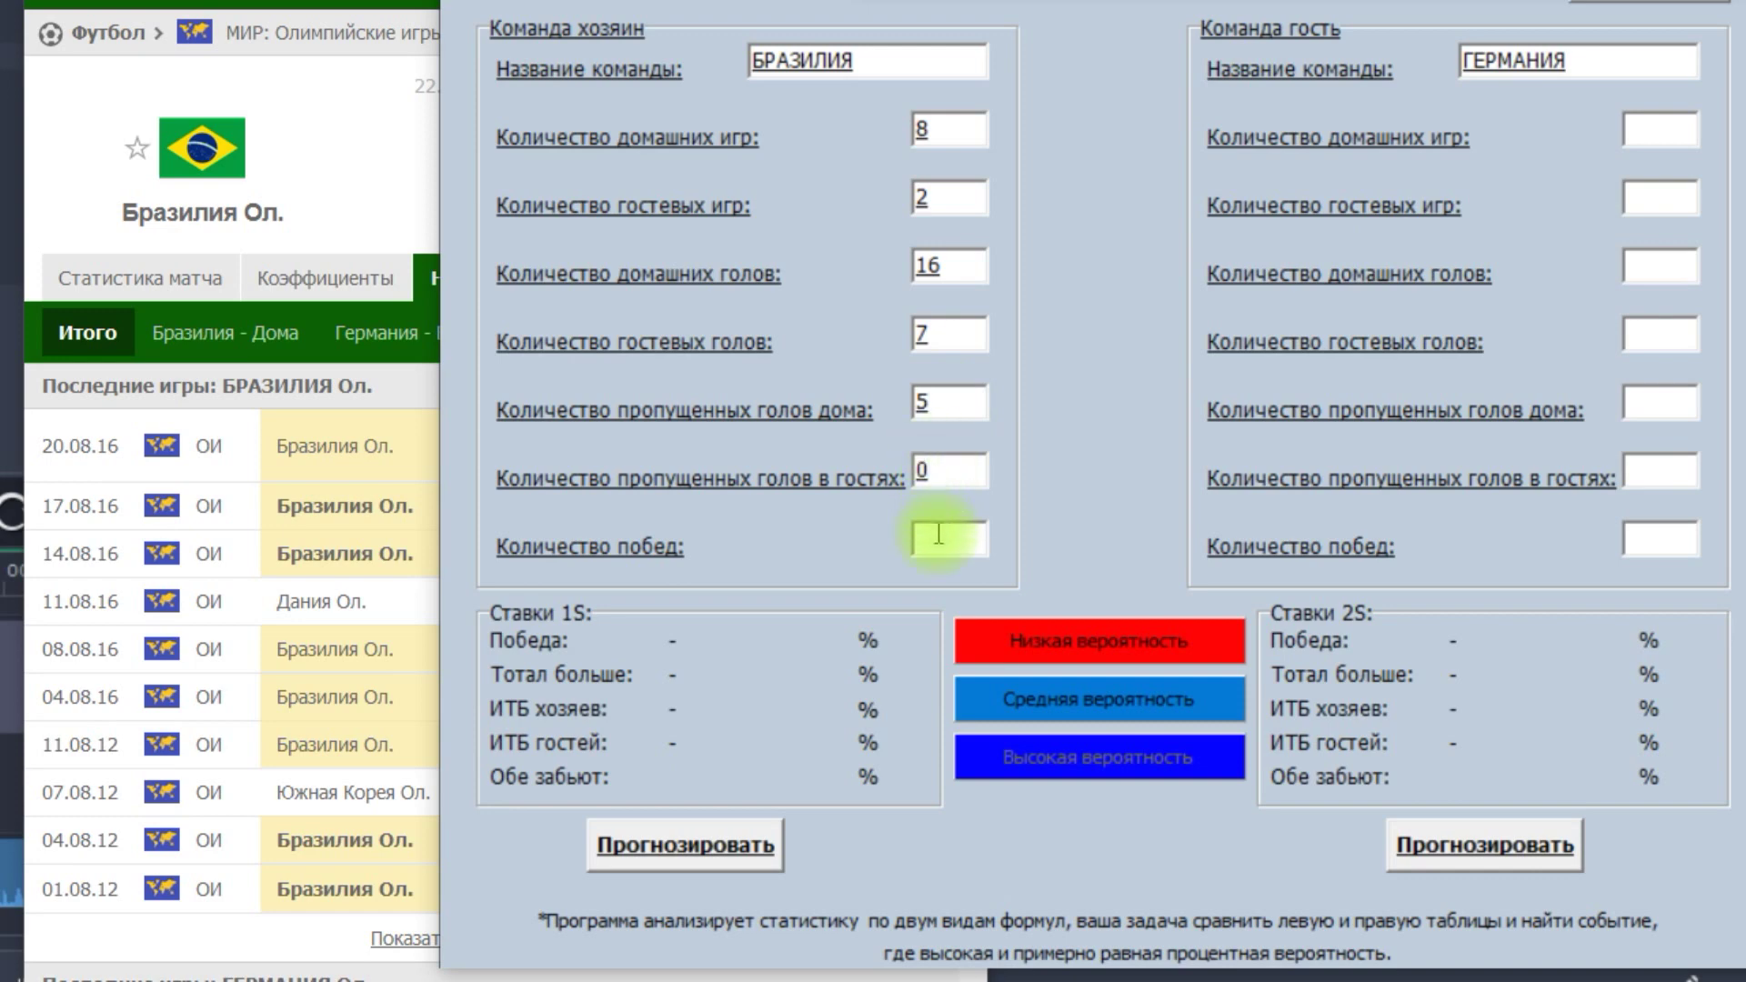
type("6")
- Enter the guest team Germany's games and goals scored: 4 home games, 6 away games, 14 home goals and 17 away goals
left_click(1648, 130)
type("4")
left_click(1642, 200)
type("6")
left_click(1648, 265)
type("14")
left_click(1646, 343)
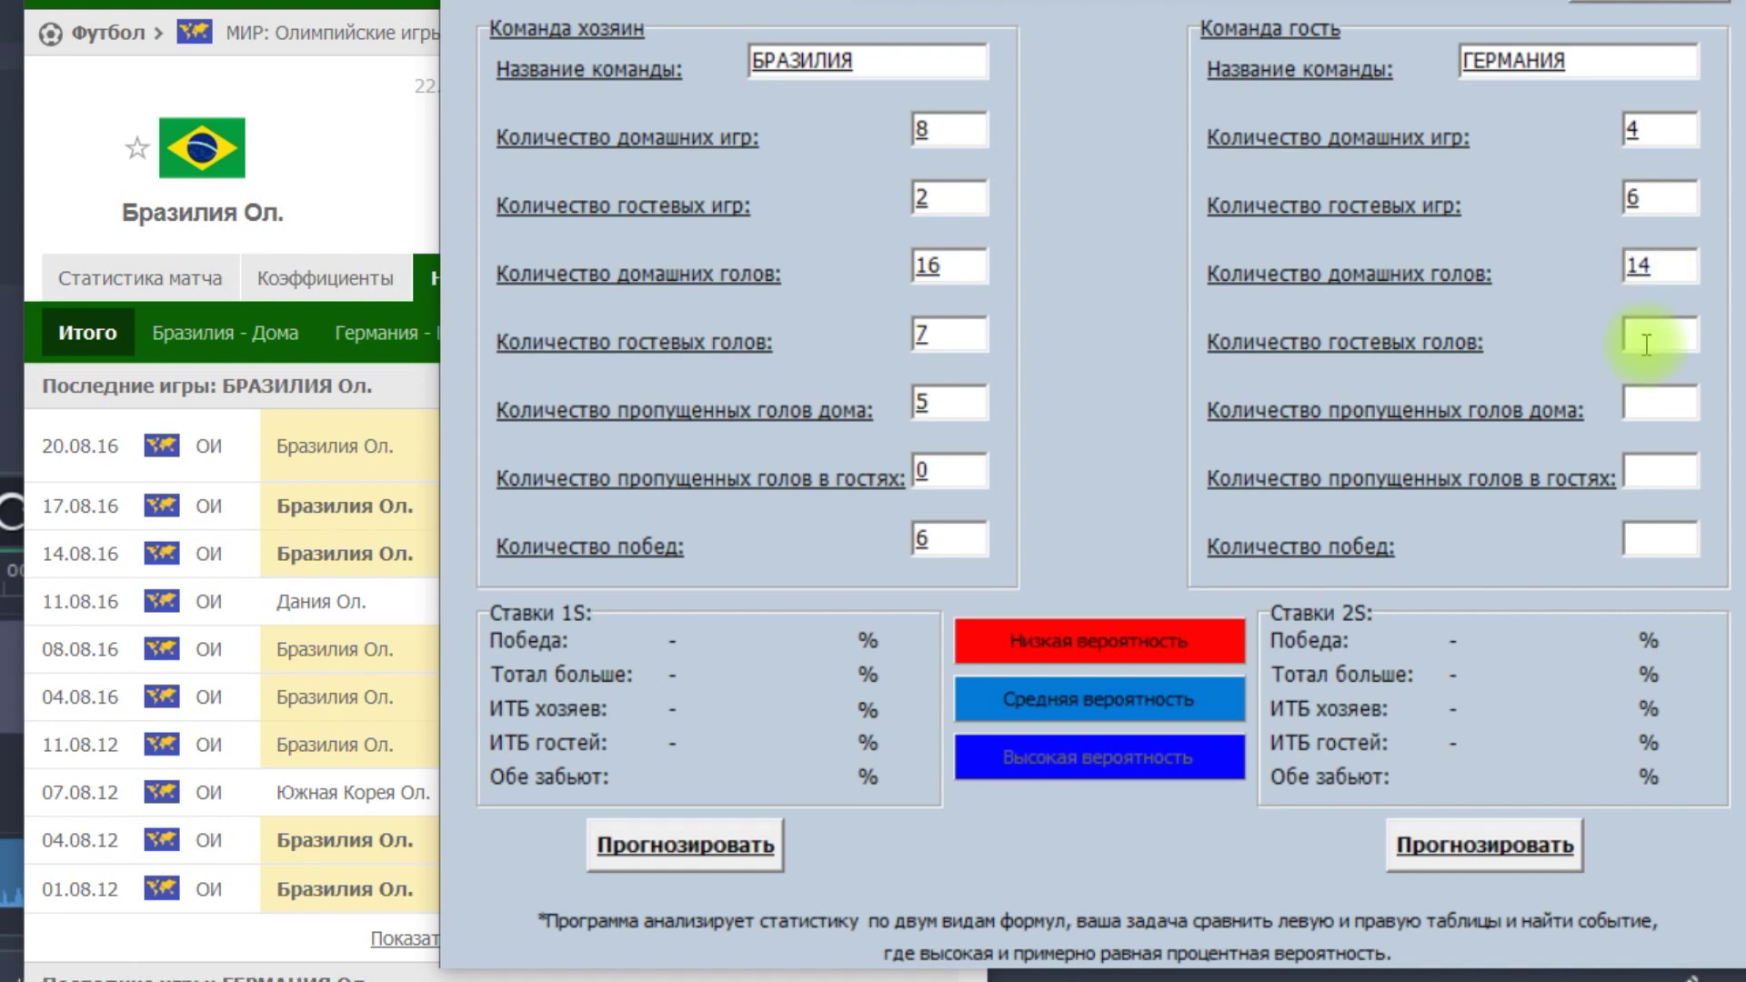
type("17")
- Enter 4 goals conceded at home, 1 conceded away and 5 wins for Germany
left_click(1648, 398)
type("4")
left_click(1655, 468)
type("1")
left_click(1671, 535)
type("5")
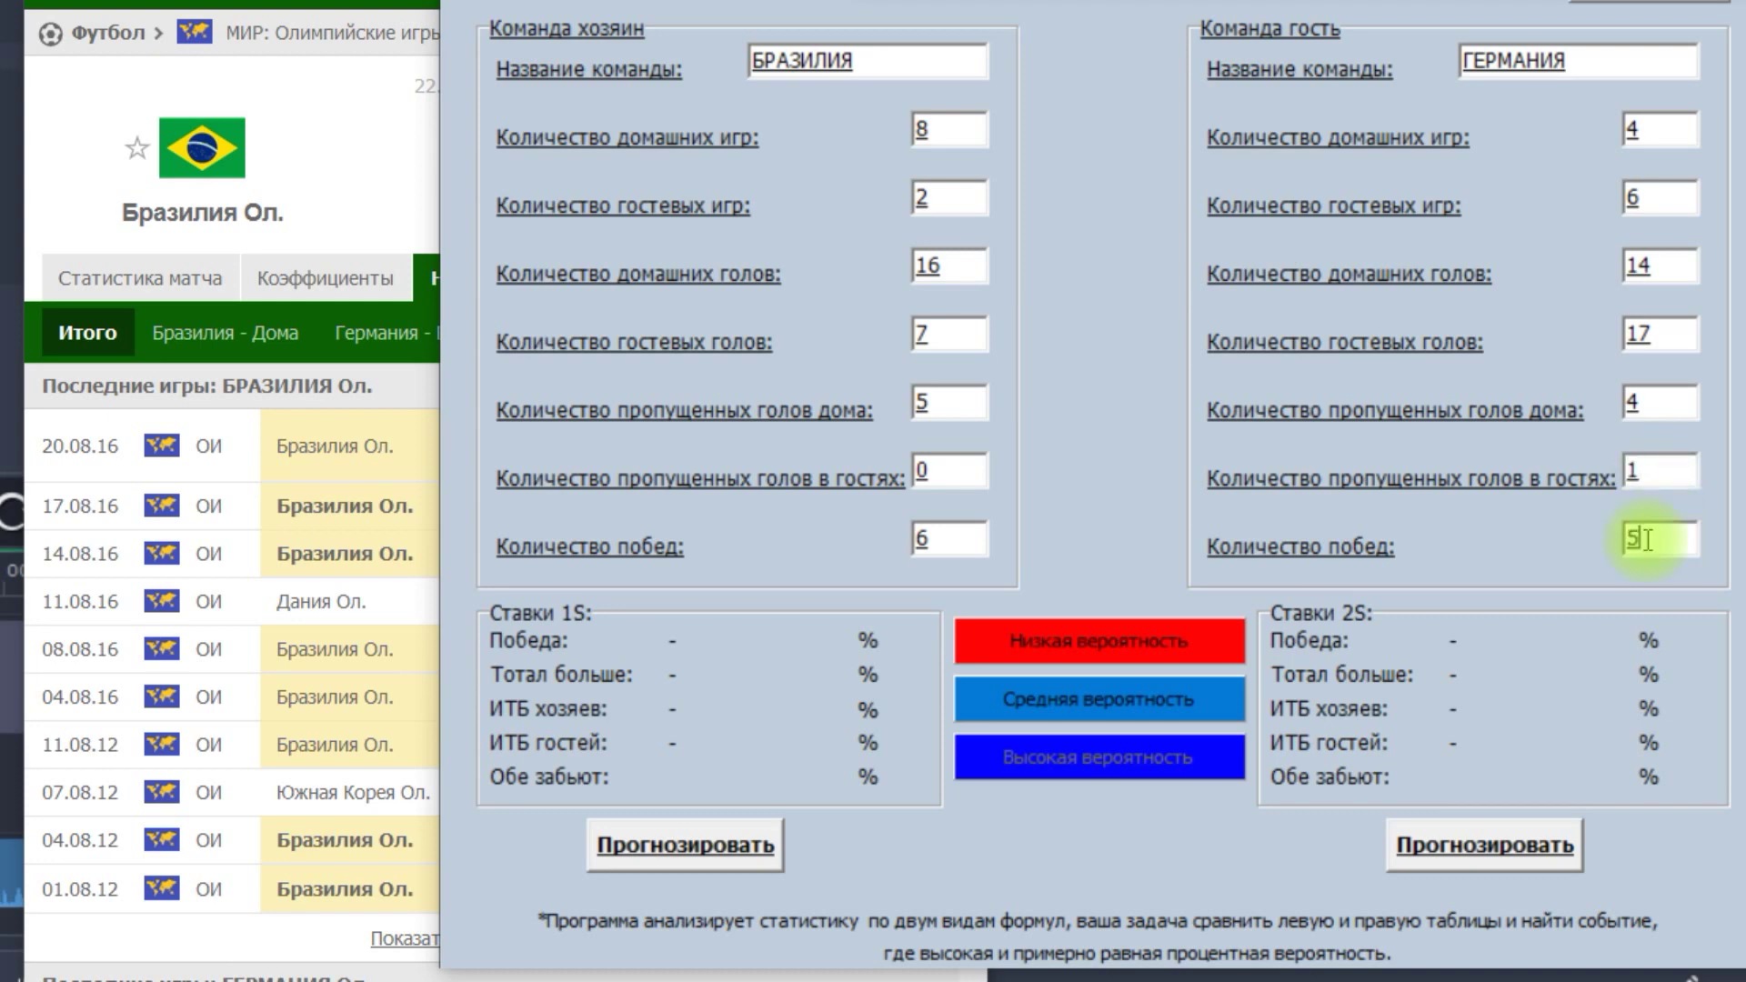
- Run both the 1S and 2S forecasts for the Brazil–Germany match
left_click(763, 846)
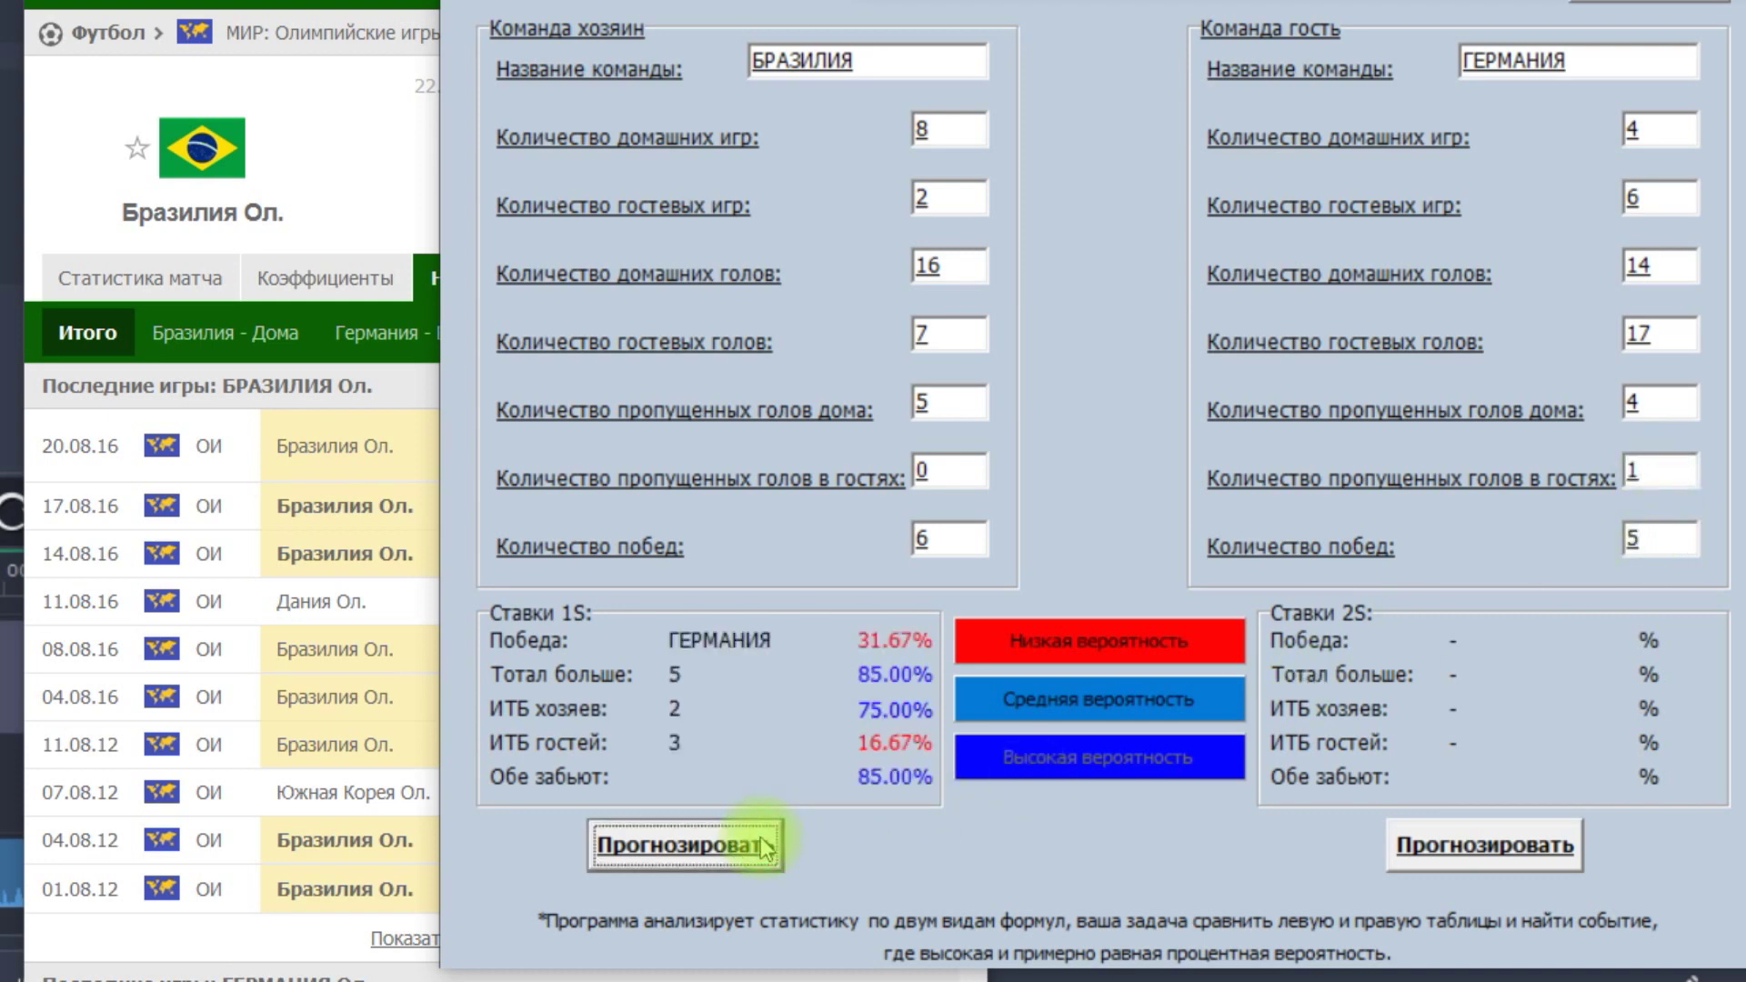
left_click(1426, 846)
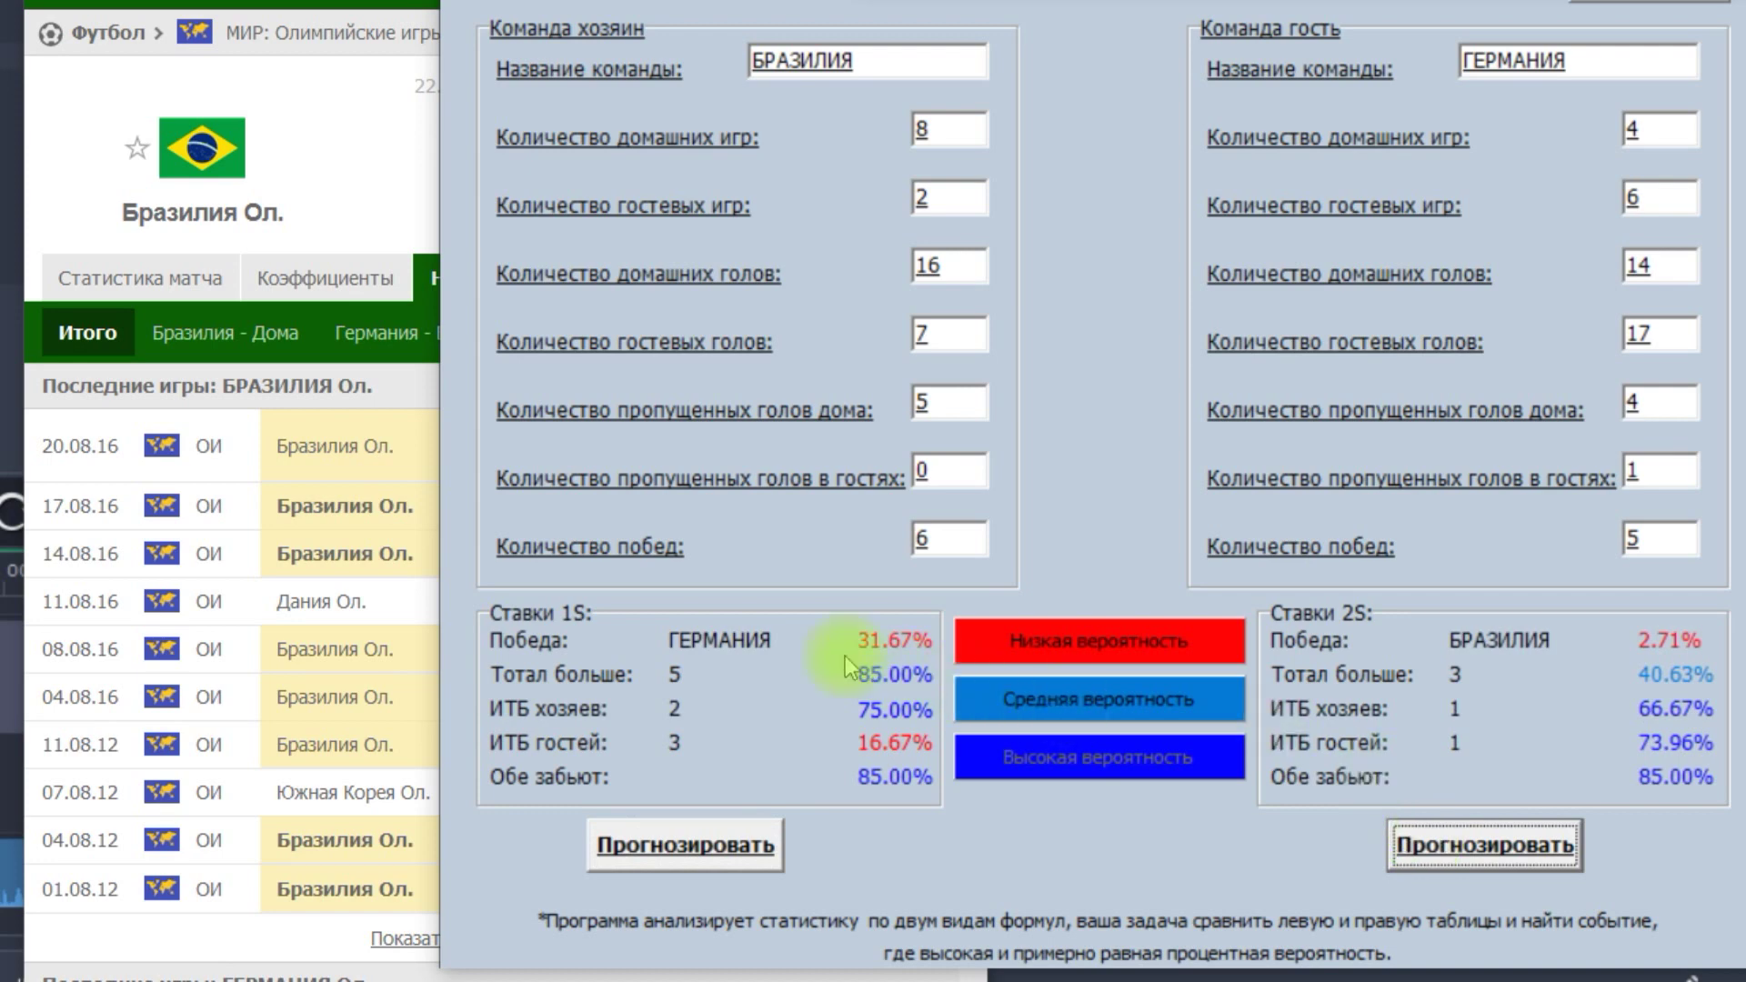